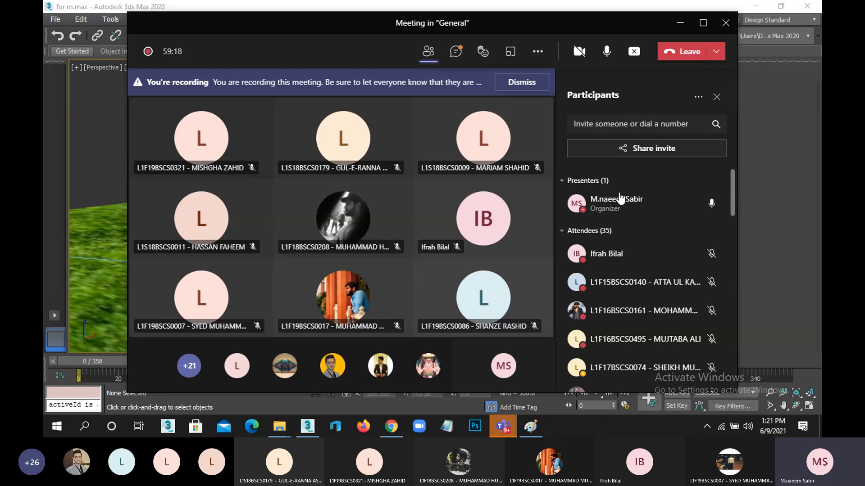
Step: Switch from the meeting window to 3ds Max and show the Standard camera types for object creation
click(679, 23)
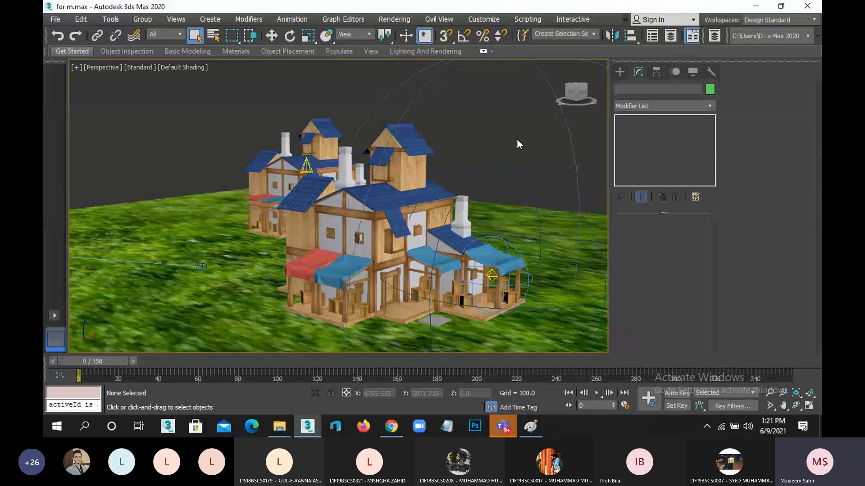
click(620, 70)
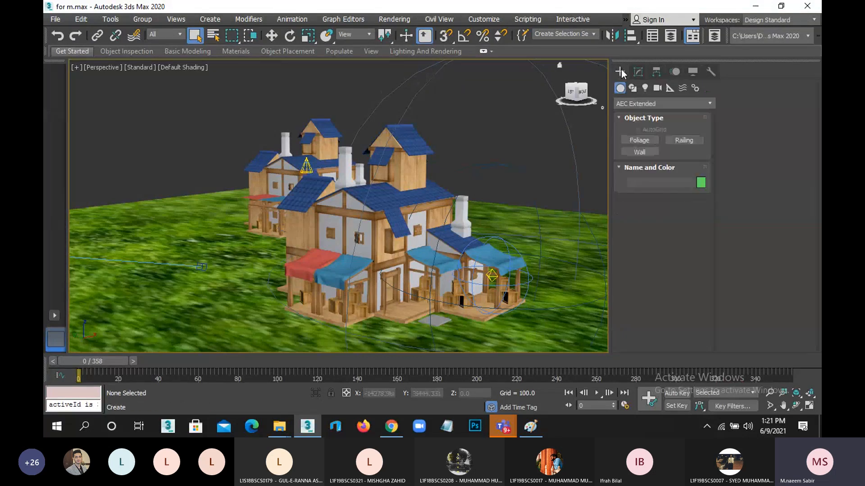
click(660, 89)
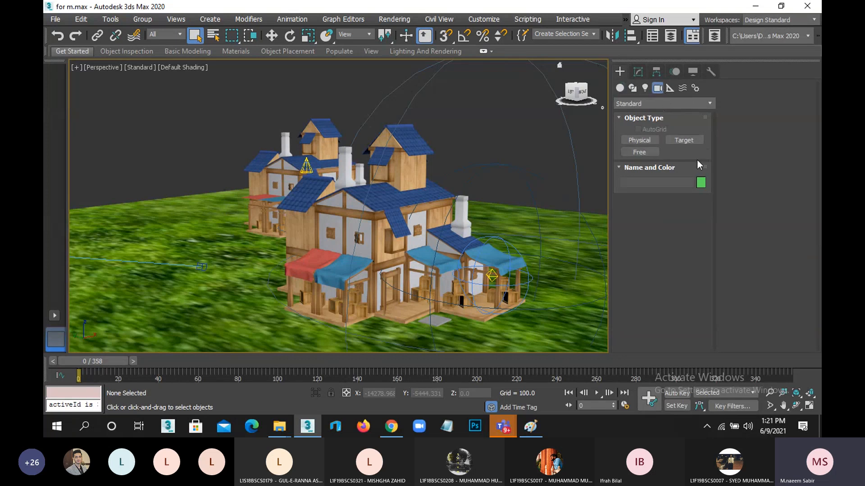
click(644, 104)
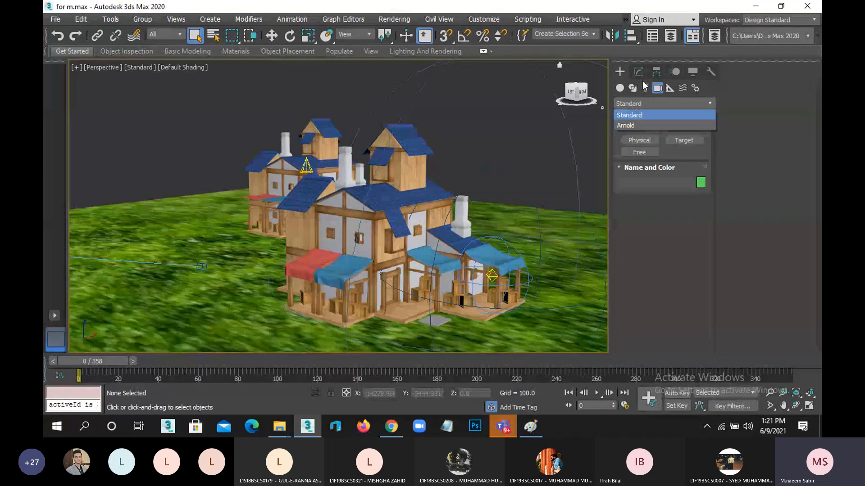
click(631, 115)
Step: Look through the light categories and the Arnold camera types, returning to the Standard cameras
click(645, 88)
click(660, 103)
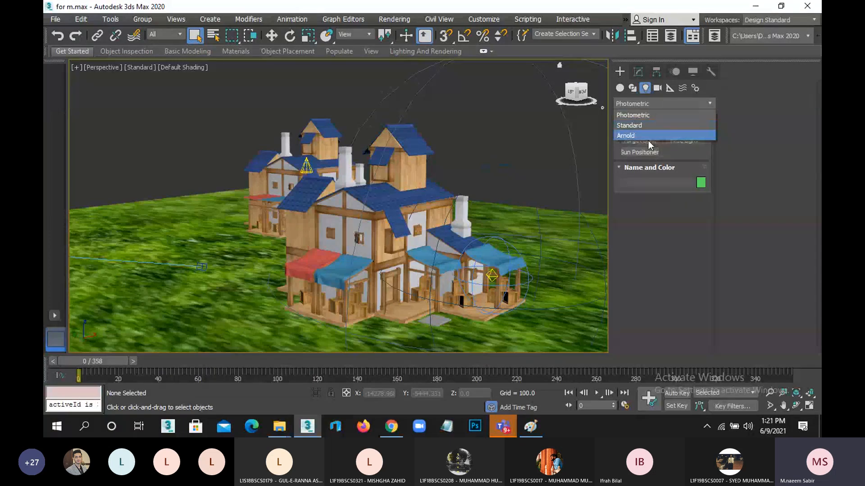
click(657, 87)
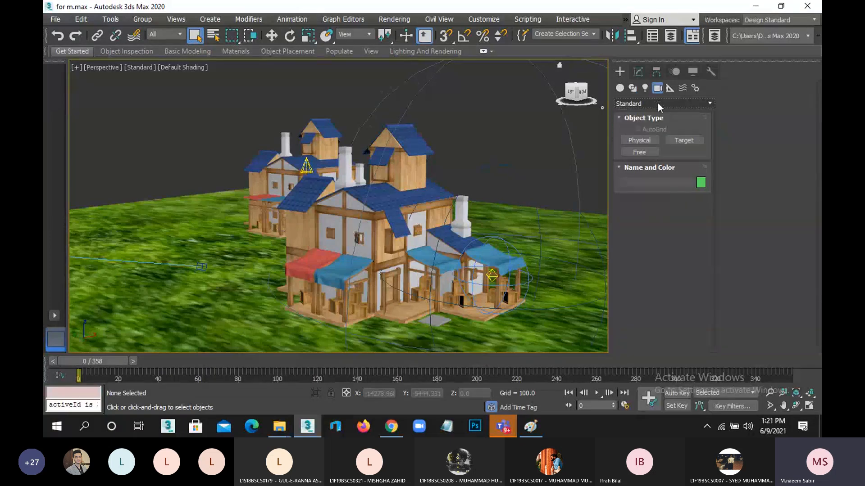
click(657, 103)
click(651, 125)
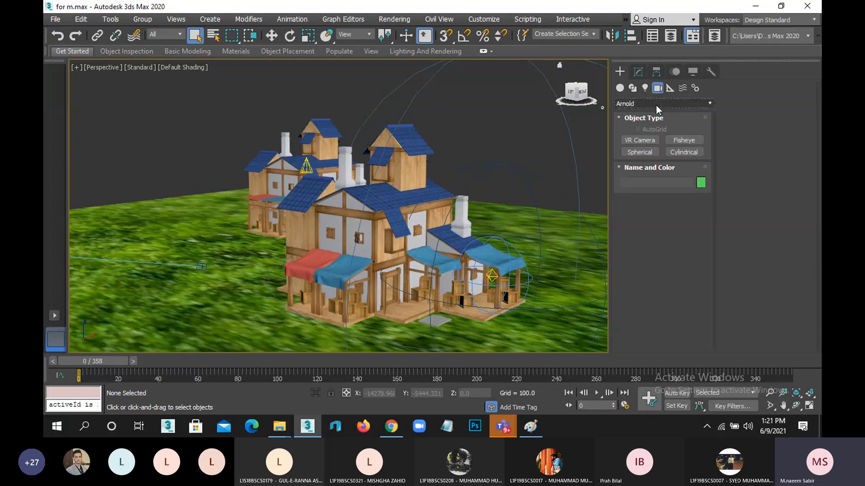
click(655, 104)
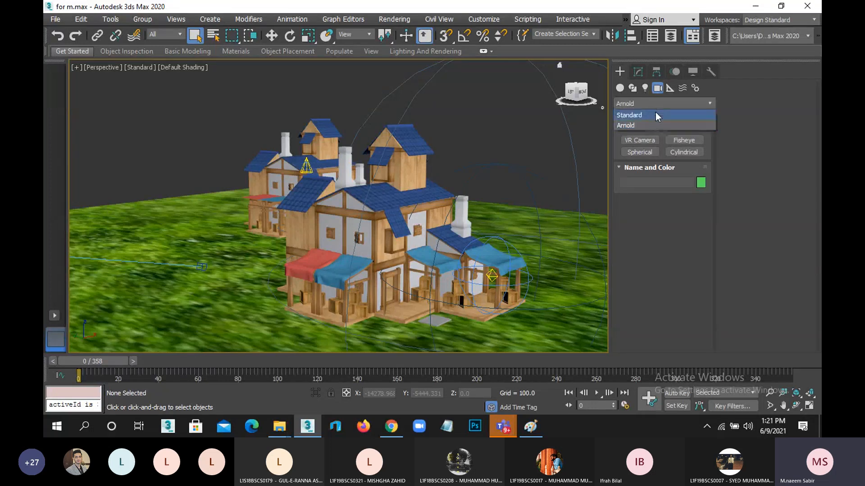
click(656, 113)
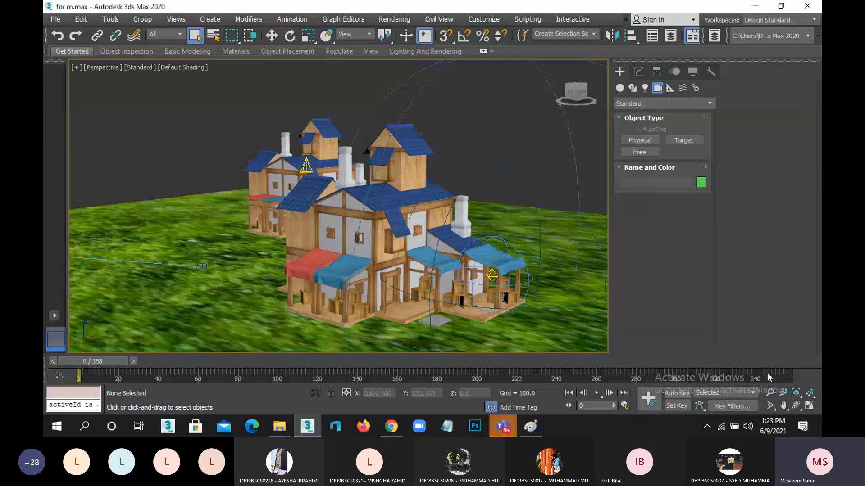
Step: Show all four viewports and change the PhysCamera001 viewport to a Top view with Wireframe Override
click(808, 406)
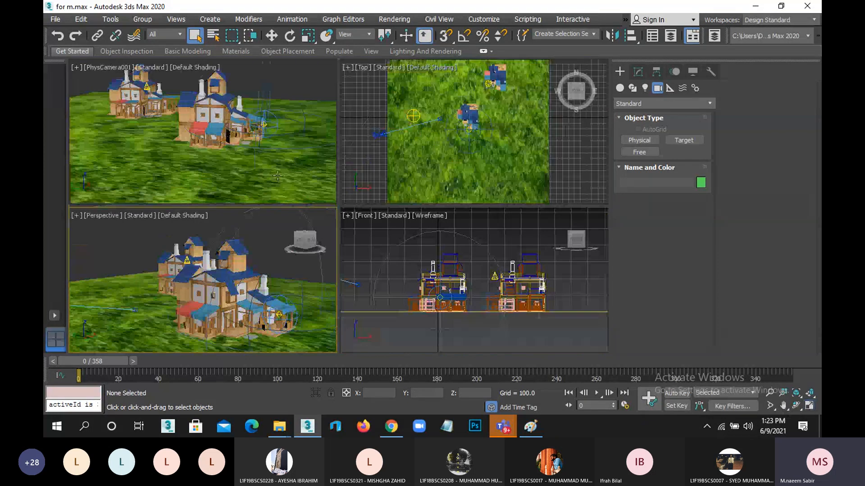
click(249, 128)
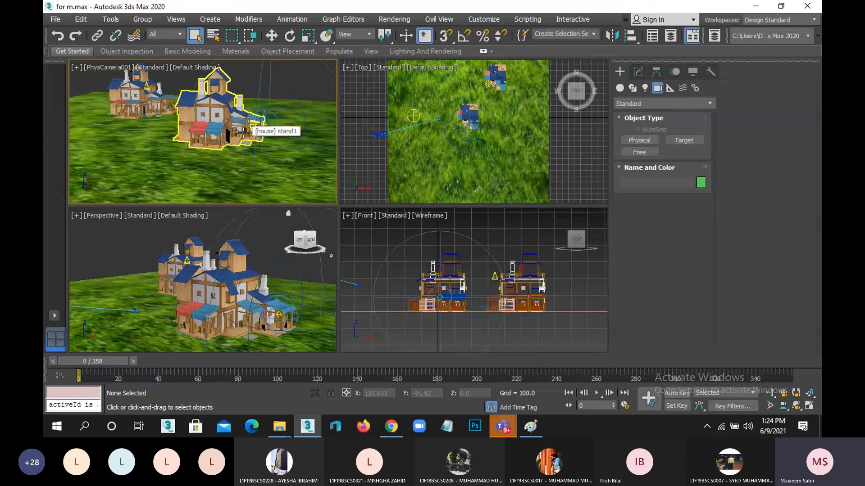
key(t)
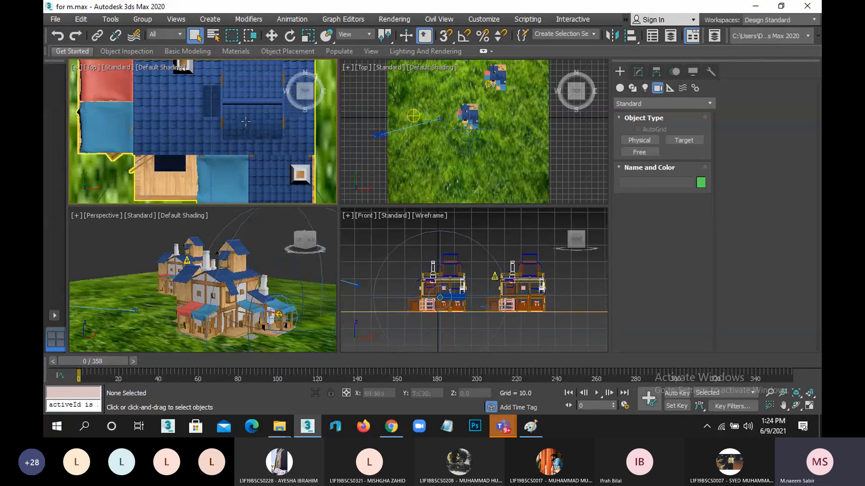
click(241, 120)
scroll(241, 121, down, 6)
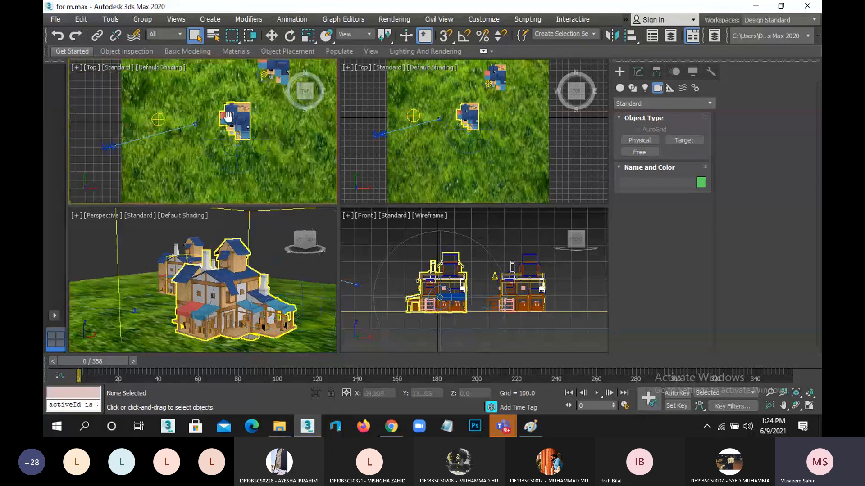
middle_drag(200, 104, 163, 103)
scroll(163, 103, down, 2)
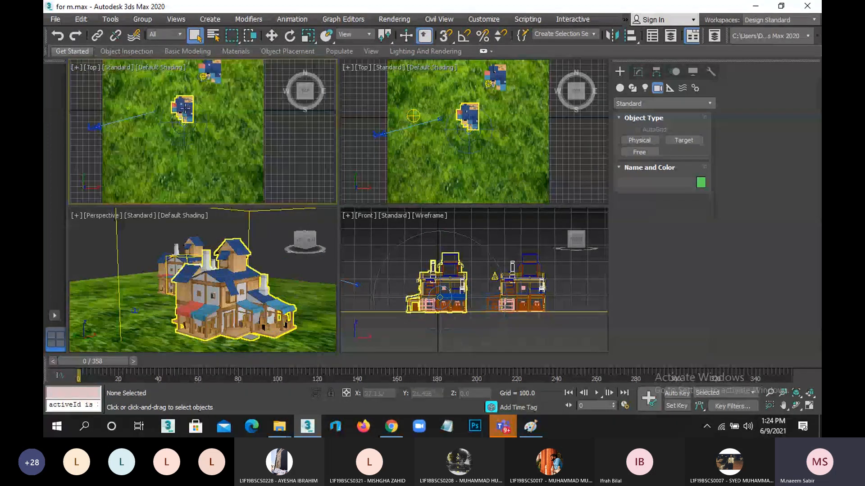
click(166, 68)
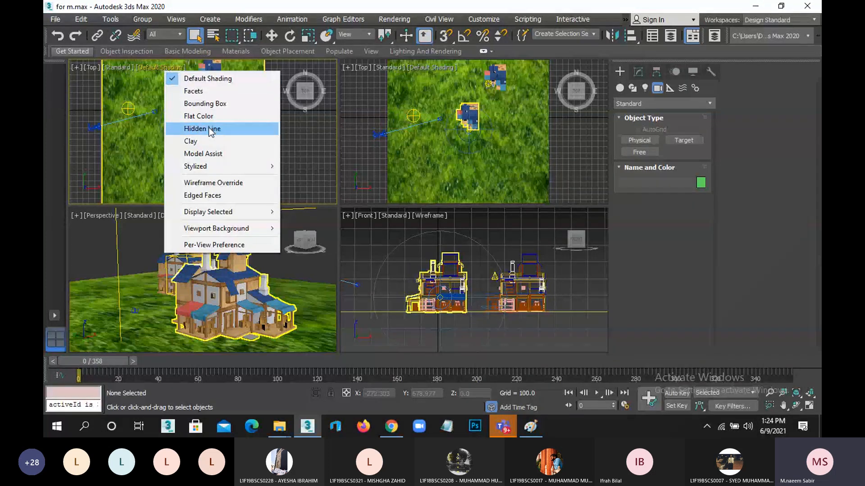
click(226, 183)
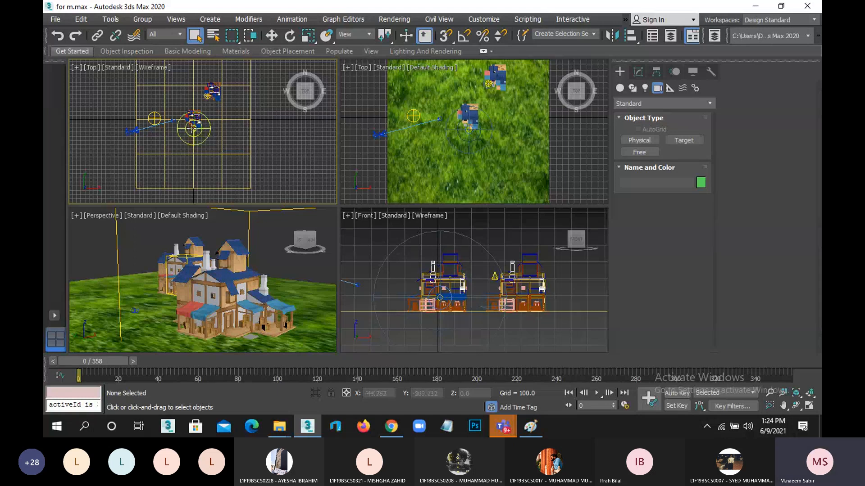
Step: Place a Free camera in the wireframe Top view, on the empty grid east of the ground plane
click(640, 154)
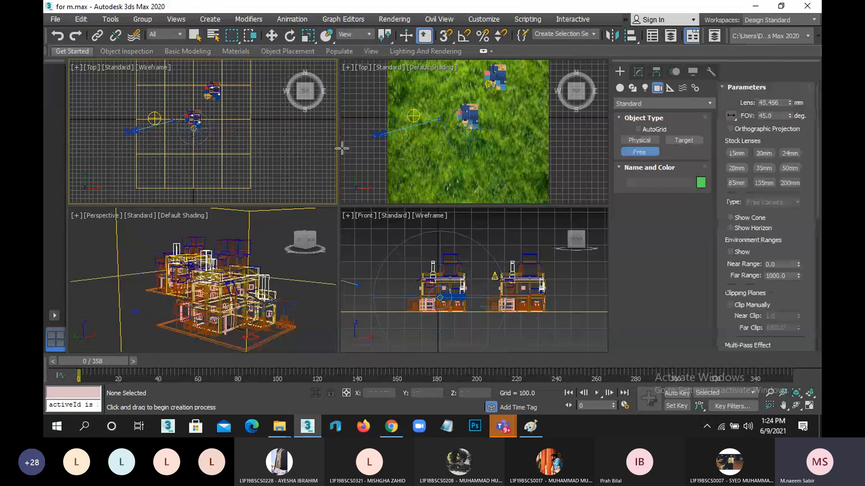
middle_drag(277, 153, 251, 157)
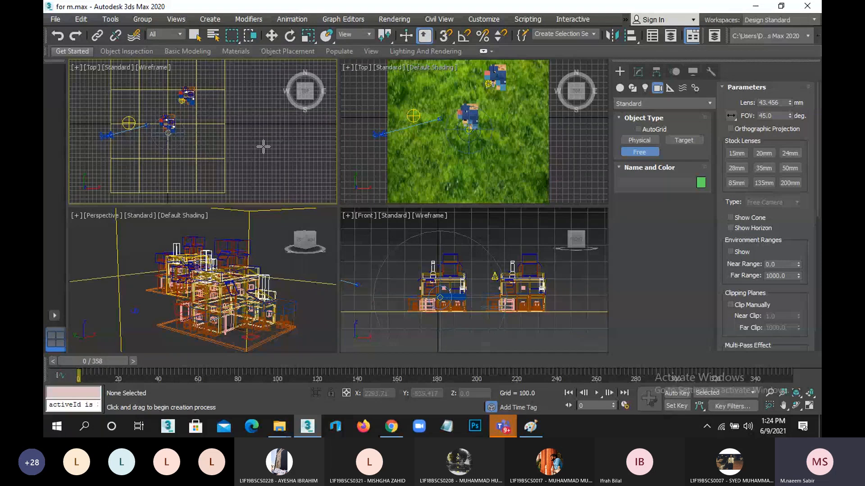
click(264, 147)
right_click(261, 166)
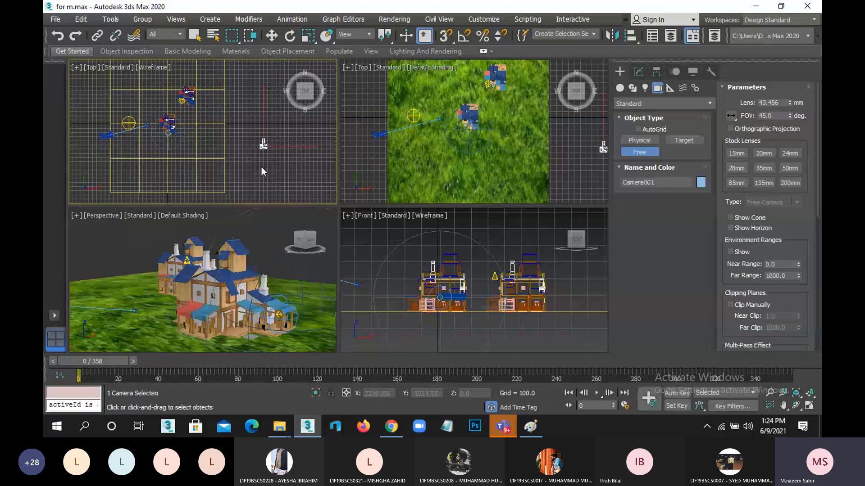
Step: Change the shaded Top viewport to a Front view and examine the free camera's cone from the front and top
scroll(260, 131, up, 3)
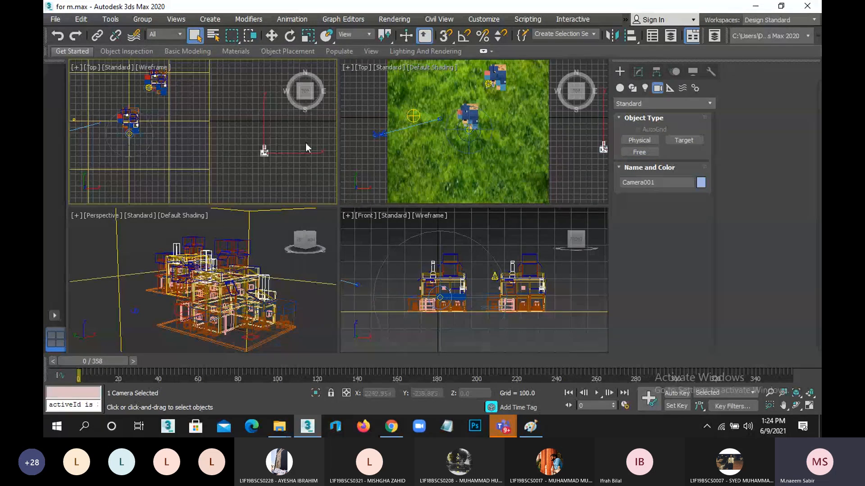
scroll(507, 134, down, 2)
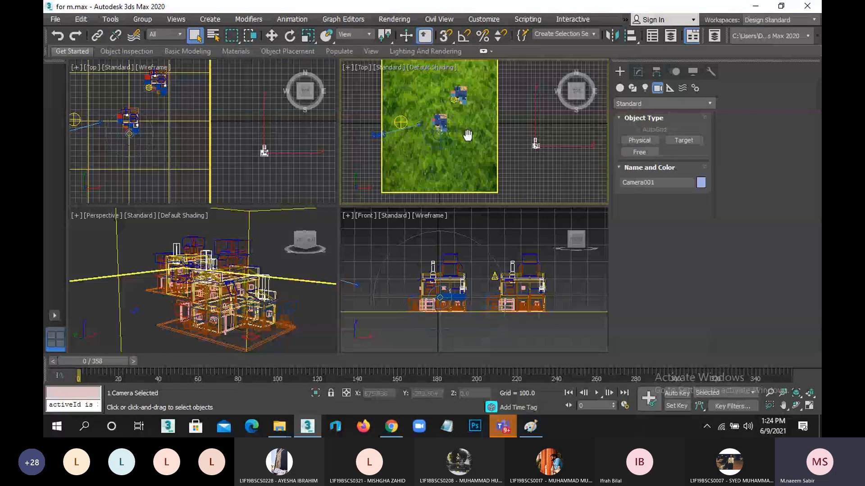
key(f)
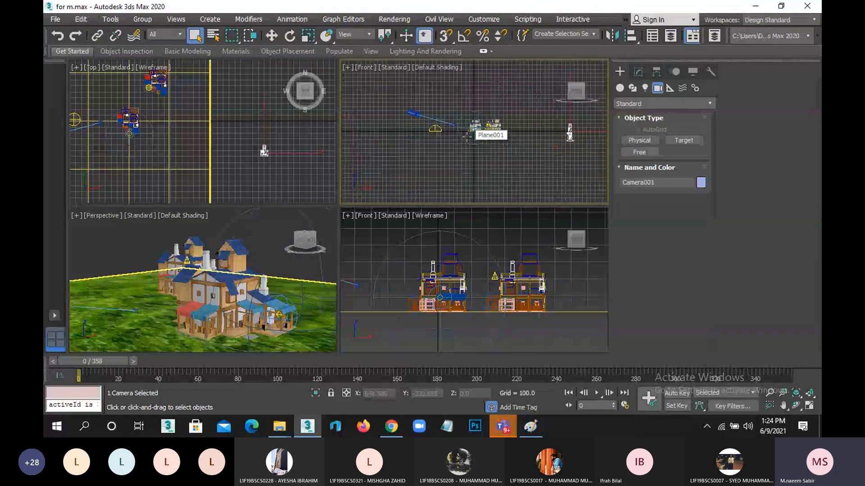
middle_drag(544, 130, 428, 144)
scroll(500, 129, up, 2)
scroll(494, 149, up, 4)
scroll(428, 145, up, 1)
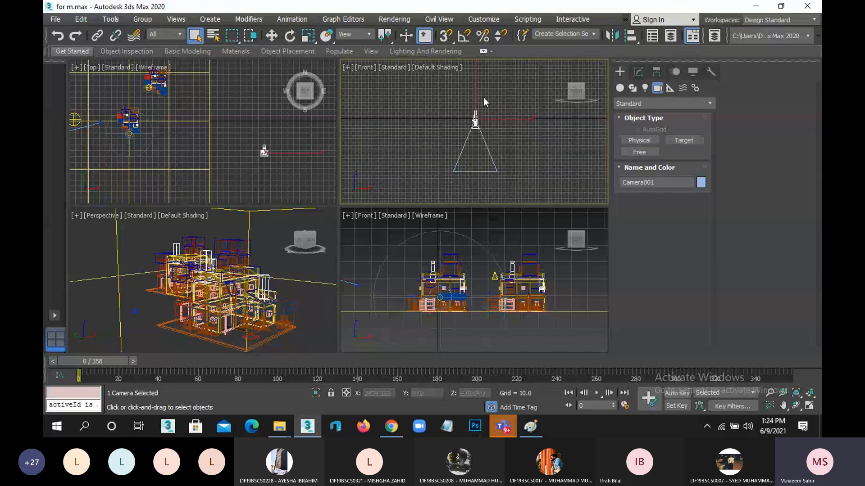
scroll(480, 120, up, 2)
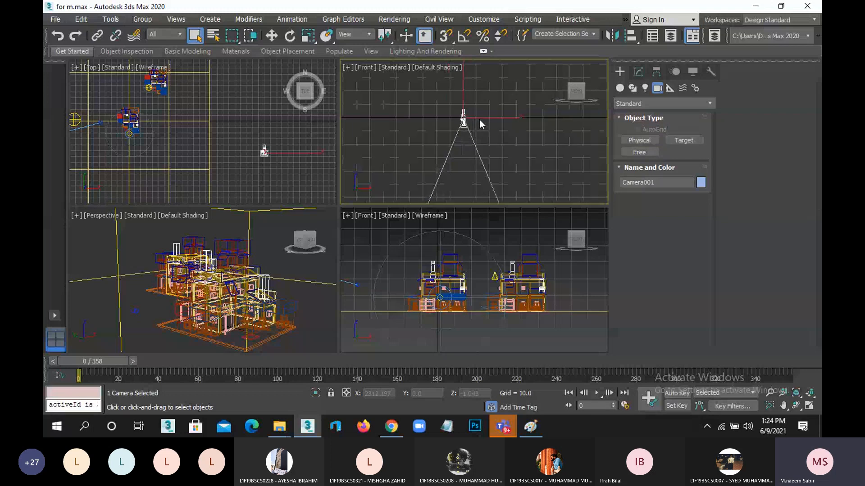
middle_drag(477, 152, 492, 122)
scroll(271, 155, up, 5)
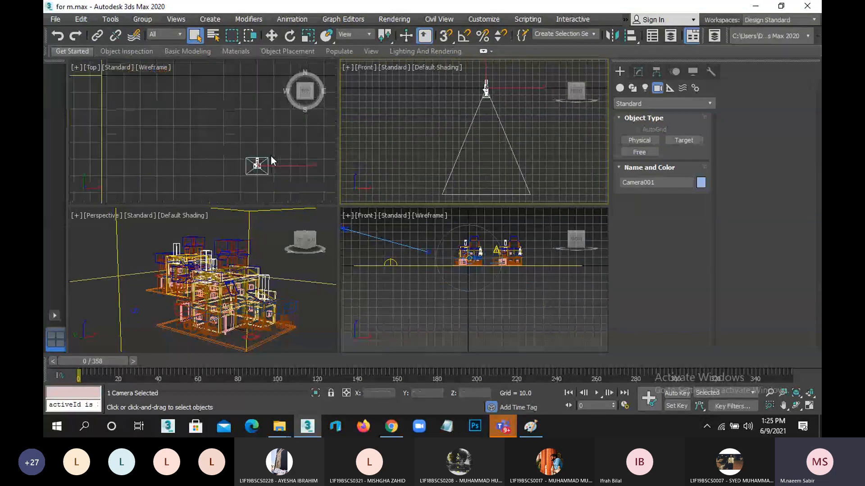
scroll(230, 158, up, 3)
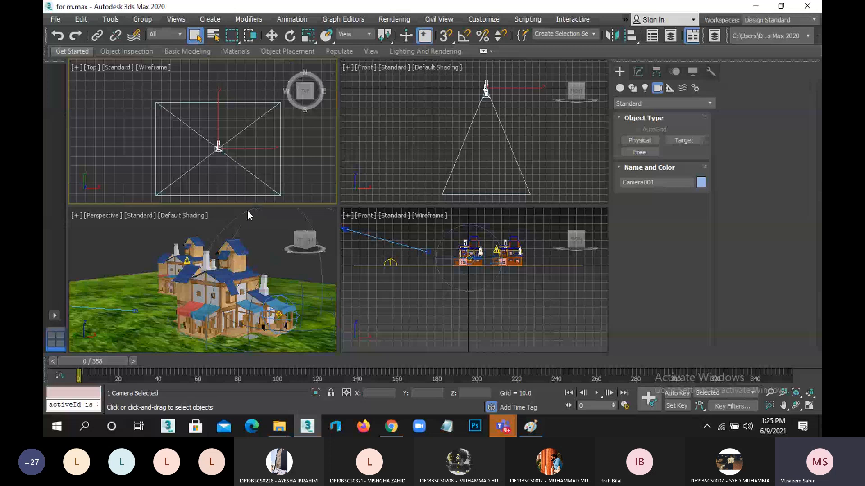
Step: Delete the existing physical camera above the ground plane, using the wireframe Front view
scroll(456, 313, down, 2)
mouse_move(458, 314)
middle_down()
mouse_move(478, 324)
mouse_move(468, 324)
middle_up()
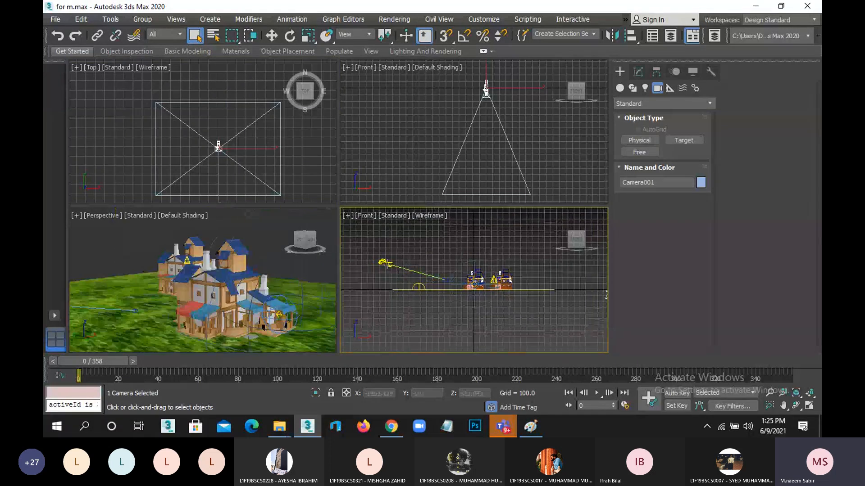
click(386, 263)
key(Delete)
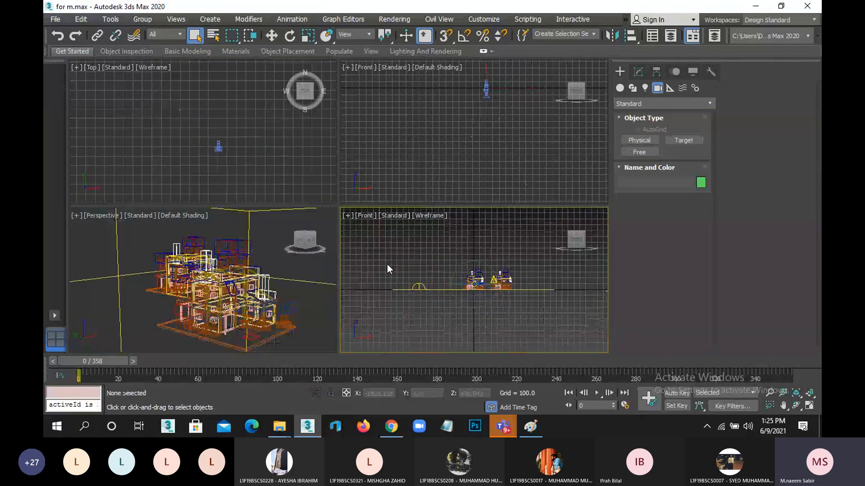
Step: Change the wireframe Front viewport to a Perspective view with default shading, showing the houses and the free camera
scroll(388, 280, down, 5)
scroll(484, 299, up, 6)
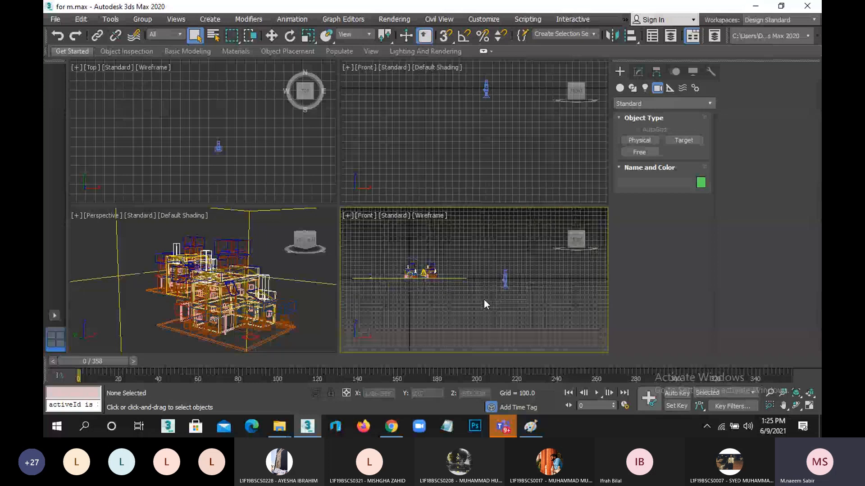
middle_drag(503, 289, 454, 305)
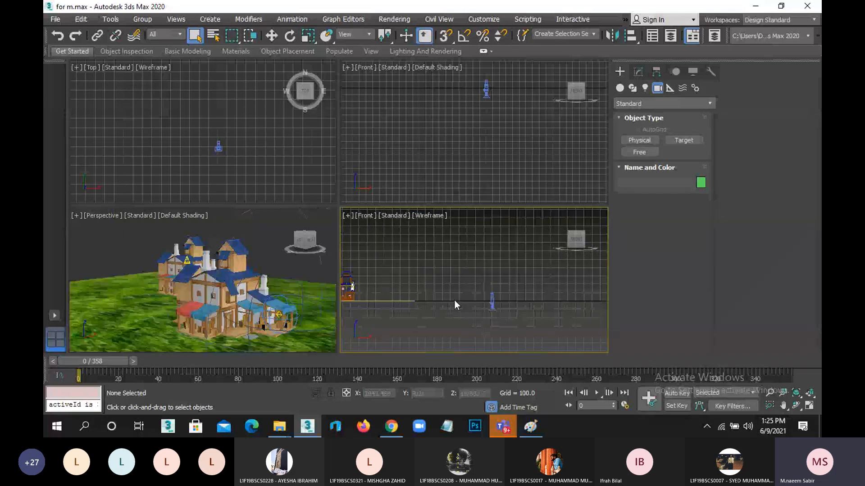
key(p)
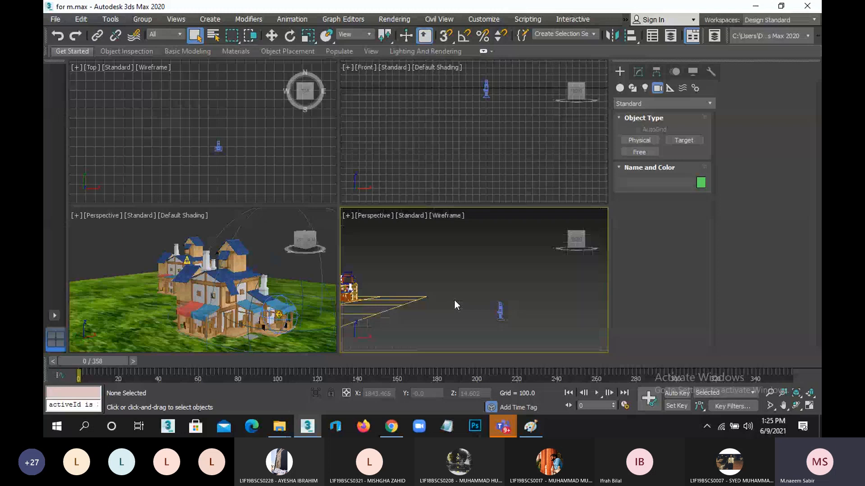
key(F3)
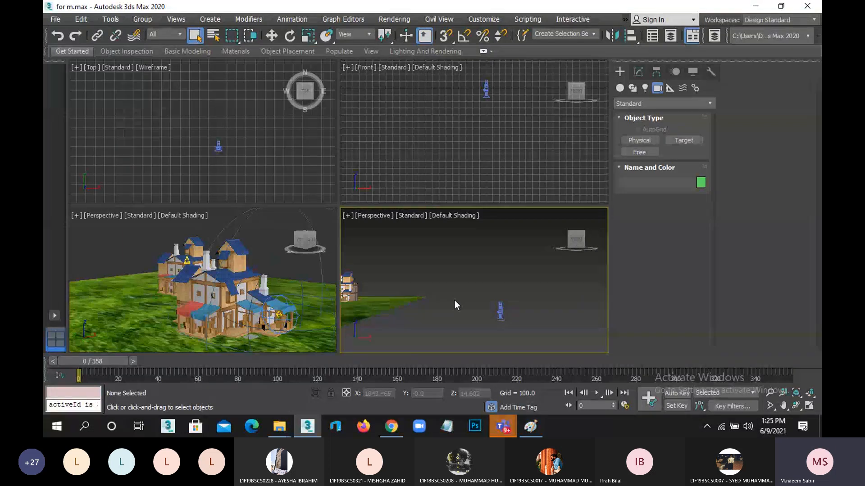
alt+middle_drag(451, 300, 502, 318)
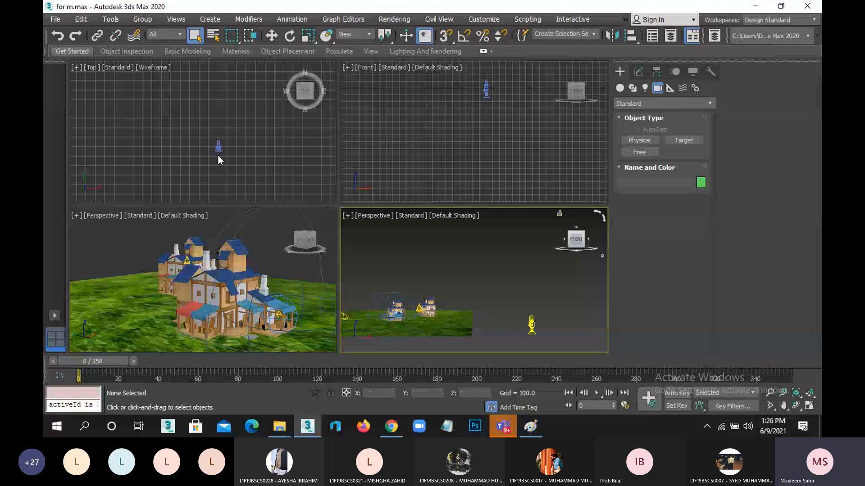
Step: Select the free camera in the Front view and frame its full cone in the wireframe Top view
scroll(217, 155, up, 8)
middle_drag(218, 185, 216, 191)
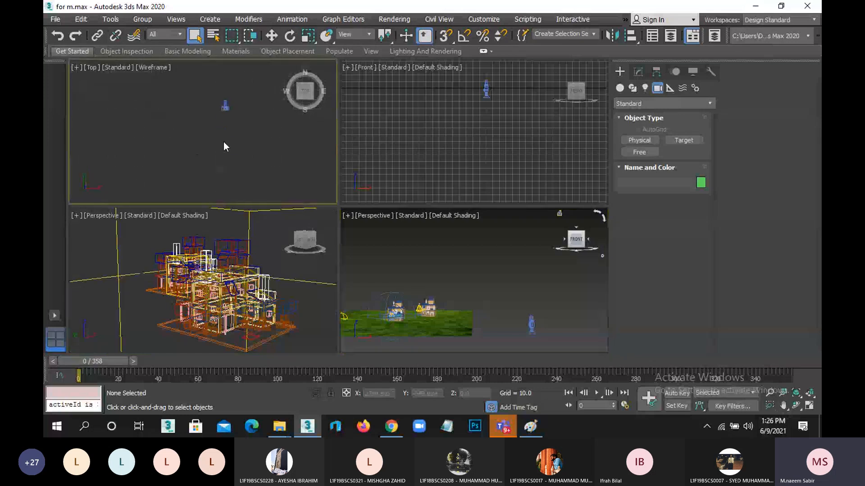
middle_drag(224, 136, 215, 181)
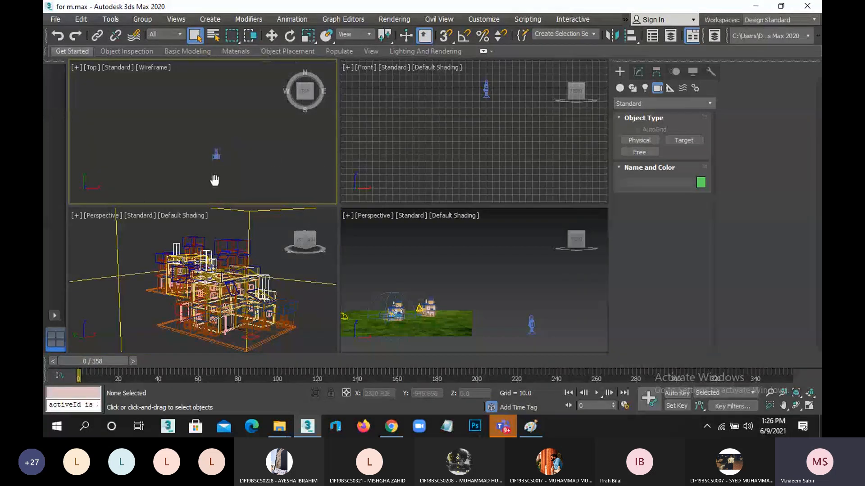
click(489, 88)
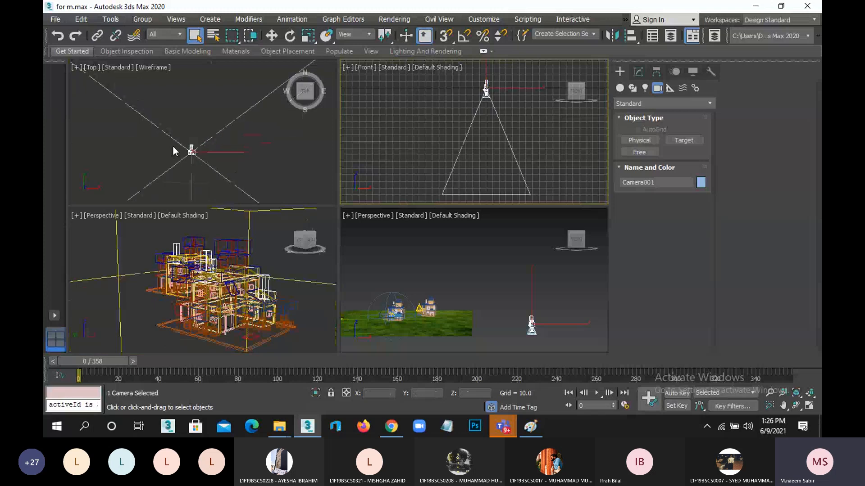
scroll(224, 155, down, 3)
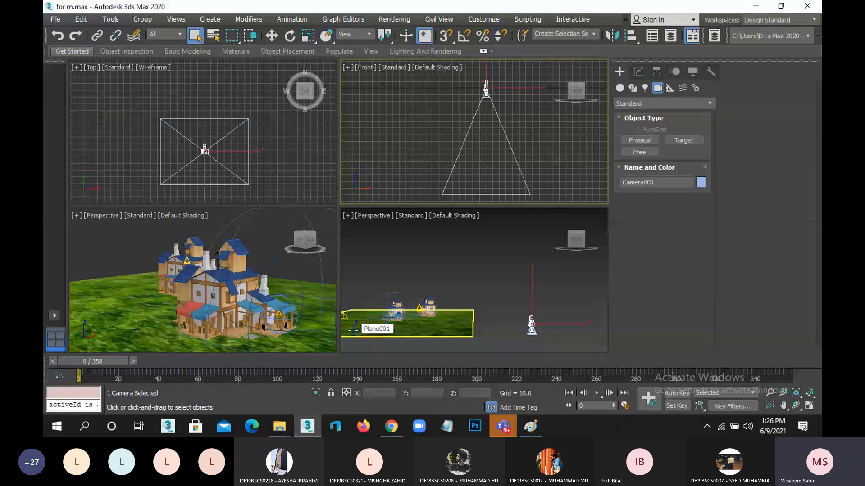
Step: Open the Snipping Tool and capture a rectangular snip of the Top and Front viewports showing the free camera's cone
key(super)
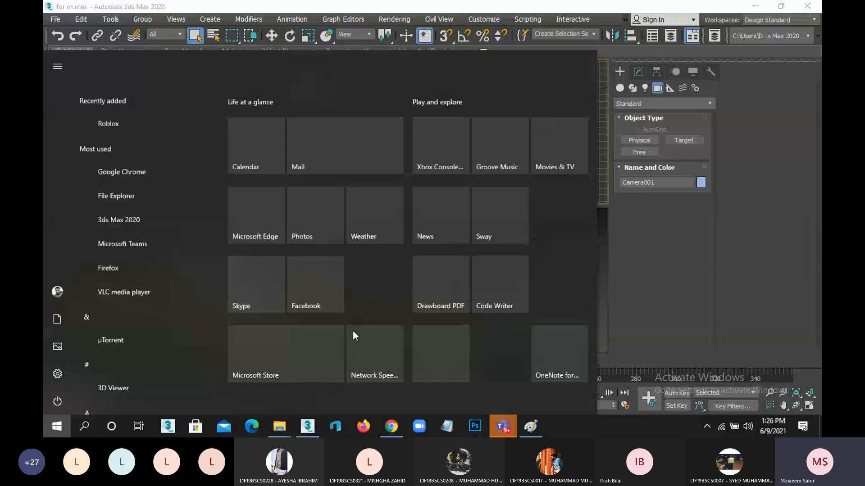
text(s)
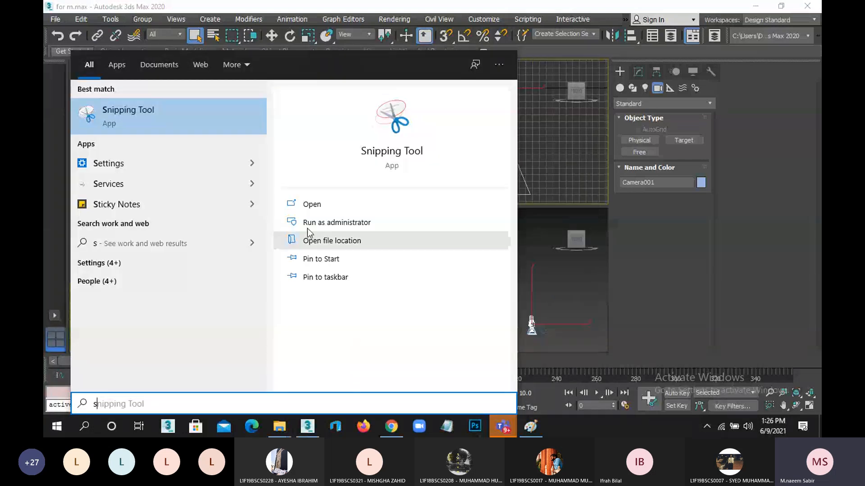
click(123, 115)
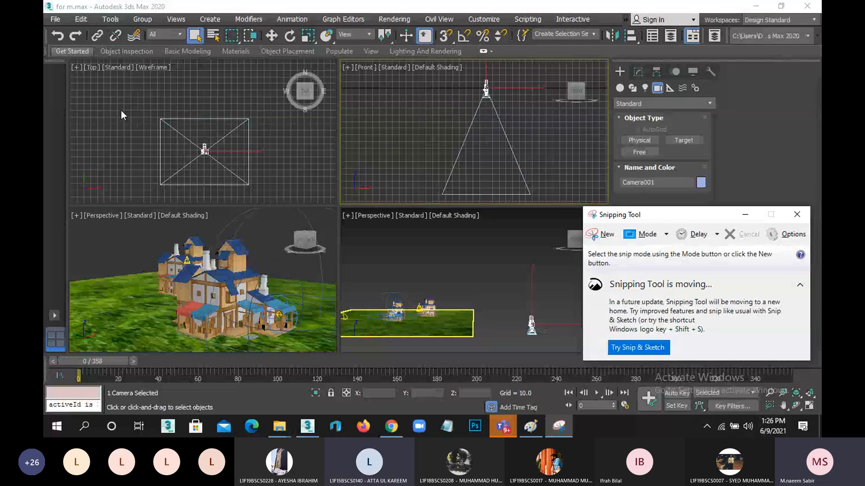
click(597, 236)
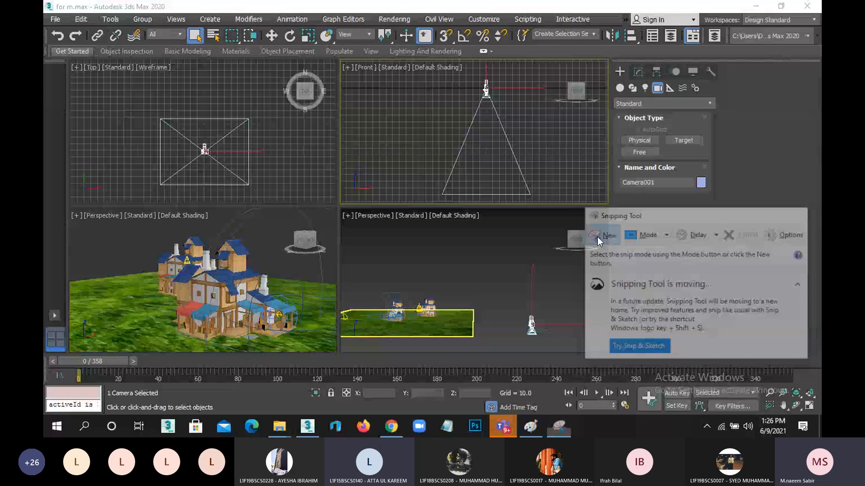
drag(103, 39, 629, 228)
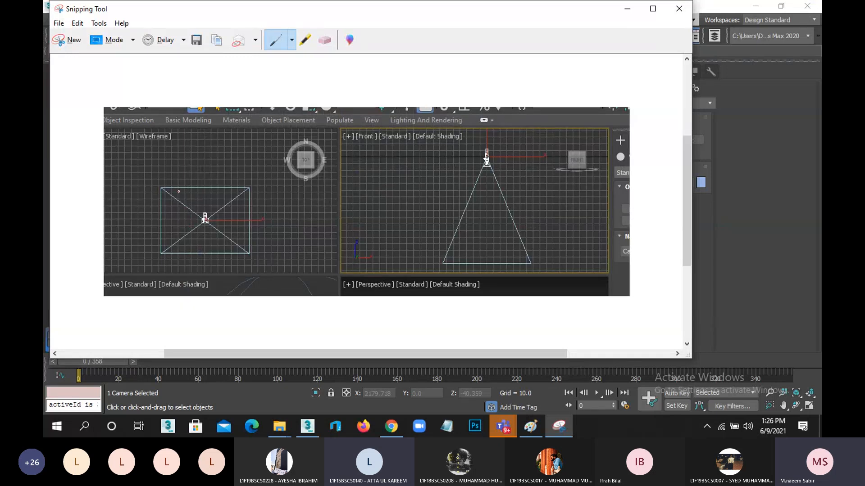
Step: Trace the Front view camera cone in red on the snip and extend its edges into a larger cone below, with small labels
drag(486, 165, 445, 262)
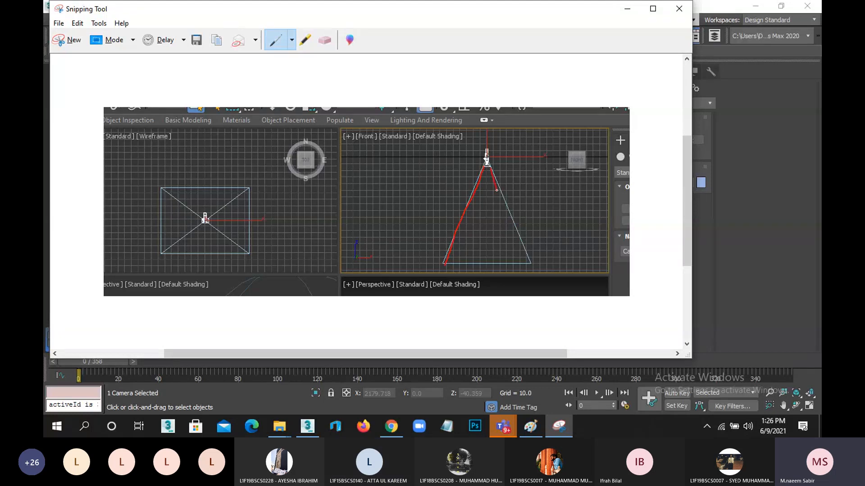
drag(519, 239, 534, 267)
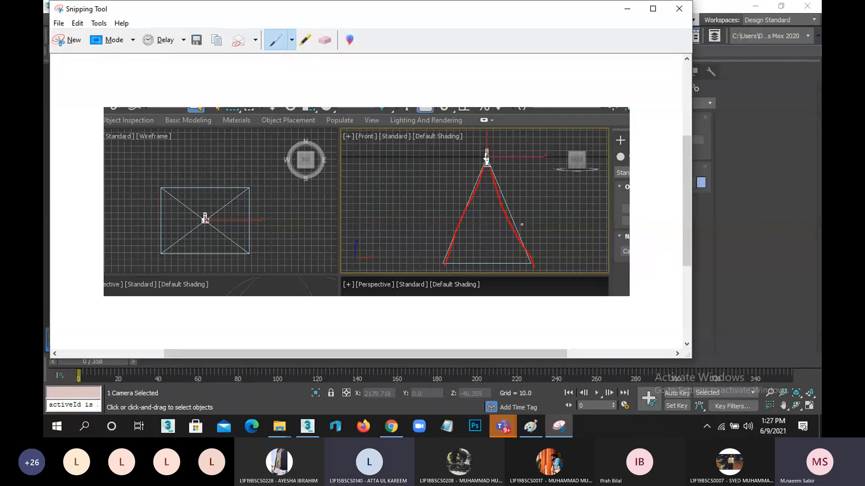
drag(525, 227, 520, 224)
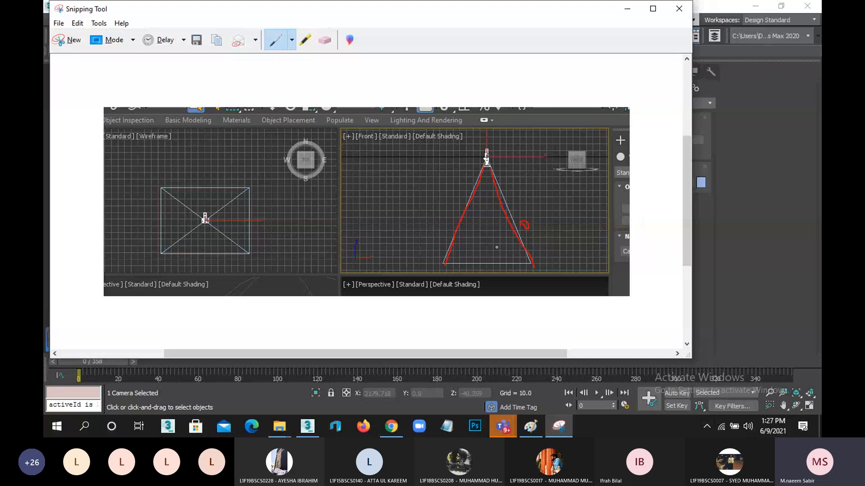
drag(476, 255, 486, 255)
scroll(479, 253, down, 1)
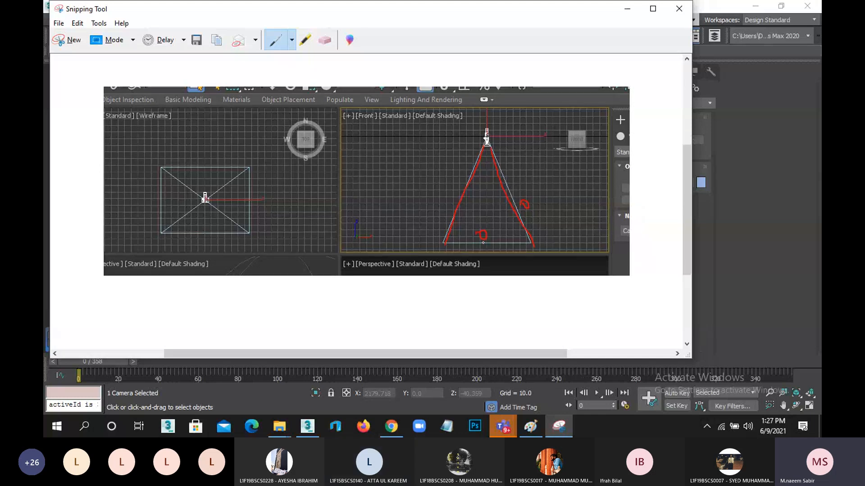
drag(469, 306, 464, 303)
drag(453, 220, 401, 348)
mouse_move(403, 344)
mouse_down()
mouse_move(547, 241)
mouse_move(553, 325)
mouse_up()
right_click(521, 254)
click(532, 245)
scroll(453, 232, up, 3)
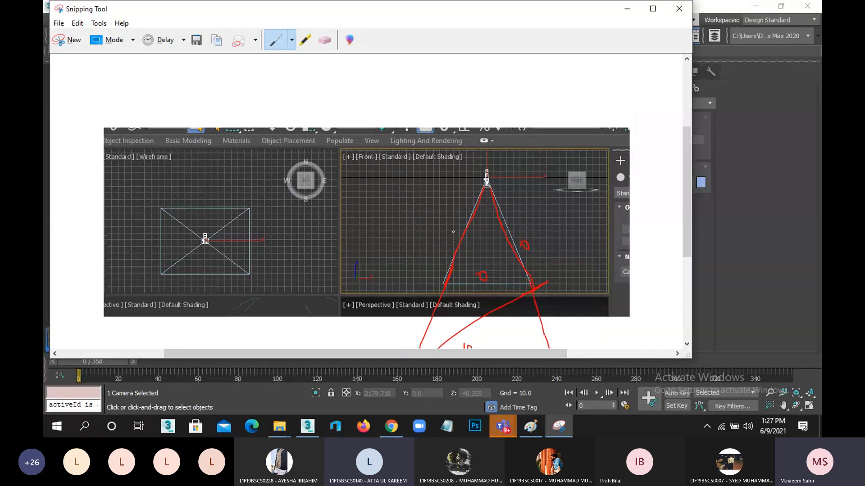
Step: Replace the marked-up snip with a fresh capture of the Top and Front viewports
click(75, 41)
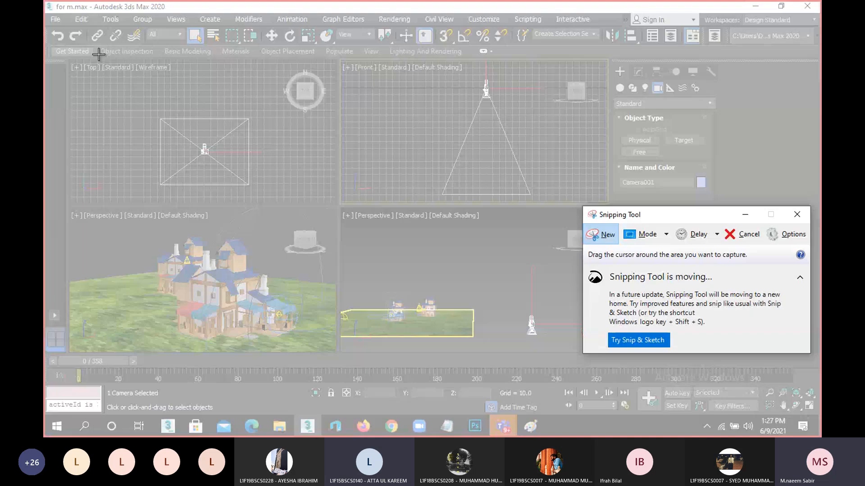
drag(99, 45, 613, 230)
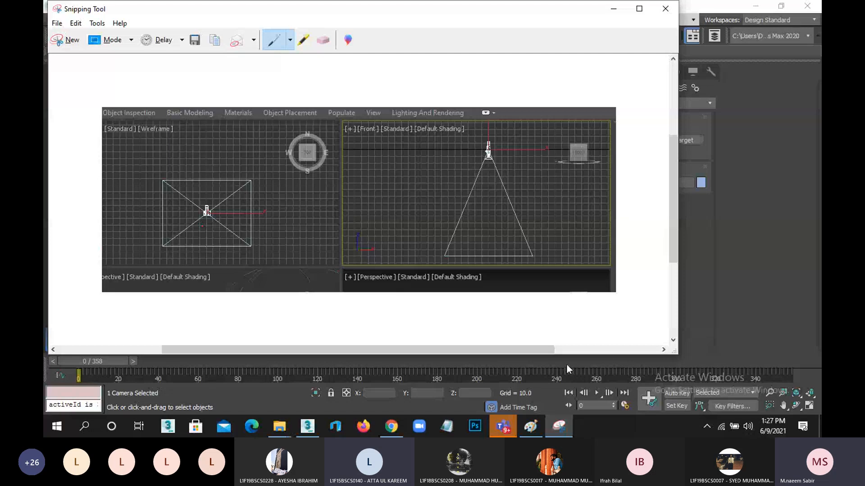
Step: Switch to Paint and start a blank canvas, discarding the existing drawing without saving
mouse_move(530, 426)
click(534, 394)
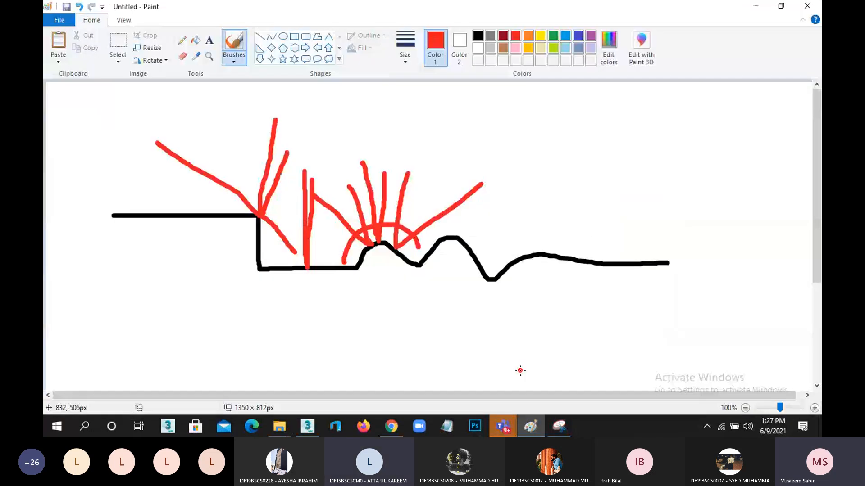
key(ctrl+n)
key(n)
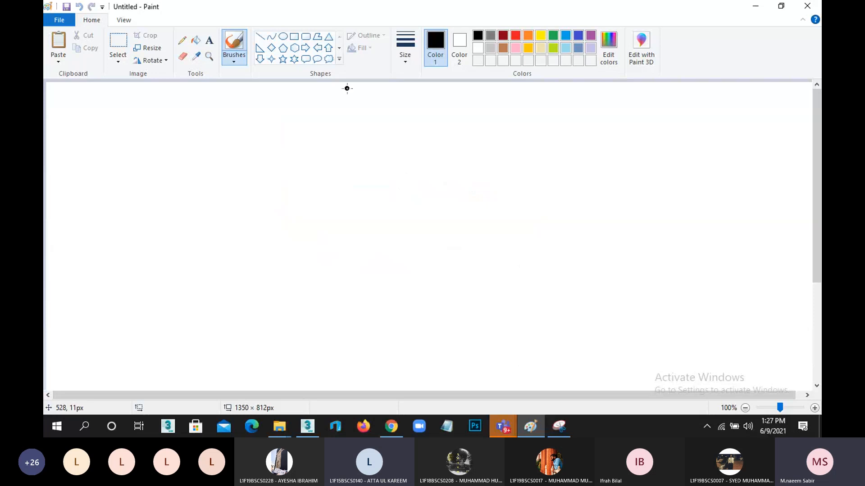
Step: Sketch a black side-view movie camera with a lens, body, large and small round reels, and a dot inside the large reel
mouse_move(370, 207)
mouse_down()
mouse_move(406, 206)
mouse_move(368, 205)
mouse_move(369, 227)
mouse_move(411, 221)
mouse_move(407, 199)
mouse_move(417, 197)
mouse_move(411, 228)
mouse_move(422, 229)
mouse_up()
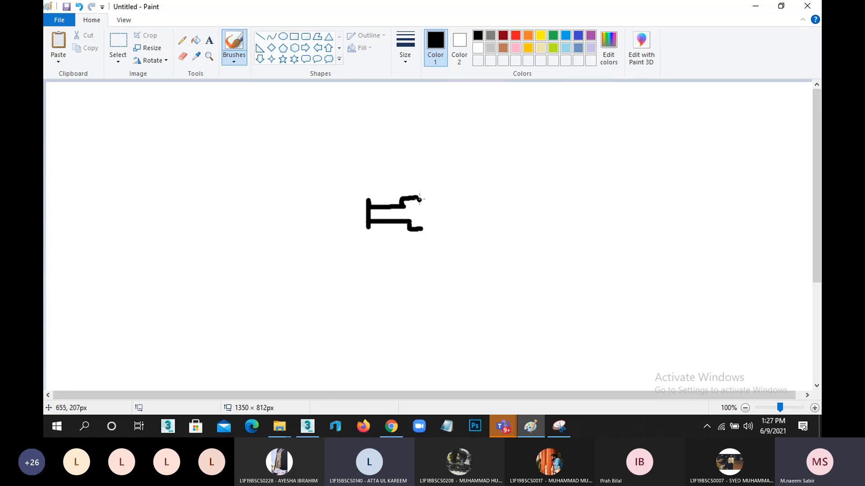
mouse_move(415, 198)
mouse_down()
mouse_move(448, 198)
mouse_move(456, 219)
mouse_move(420, 231)
mouse_up()
mouse_move(428, 196)
mouse_down()
mouse_move(408, 191)
mouse_move(419, 157)
mouse_move(445, 154)
mouse_move(458, 190)
mouse_move(390, 191)
mouse_move(398, 199)
mouse_up()
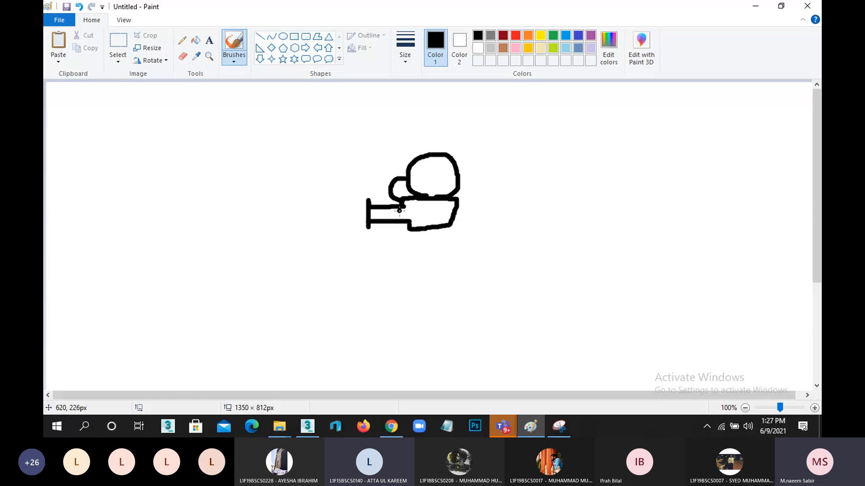
click(428, 166)
drag(433, 175, 437, 180)
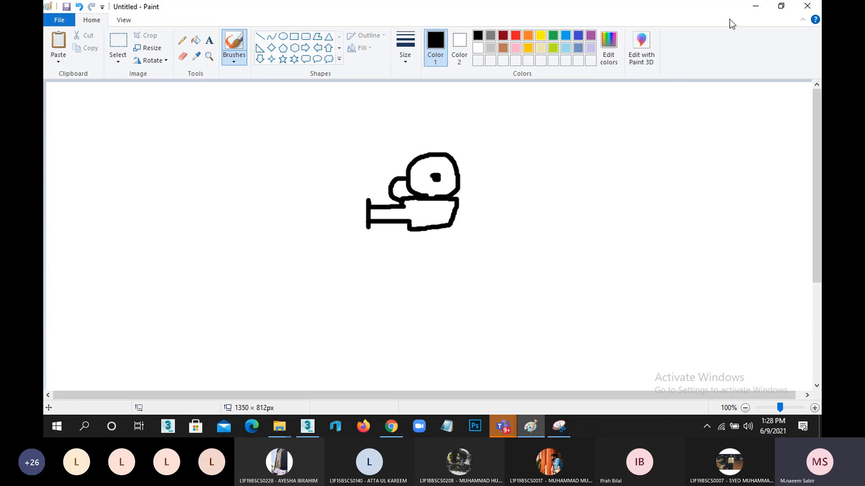
Step: Return to the snip and mark the camera in the Top view and its cone in the Front view in red
click(755, 8)
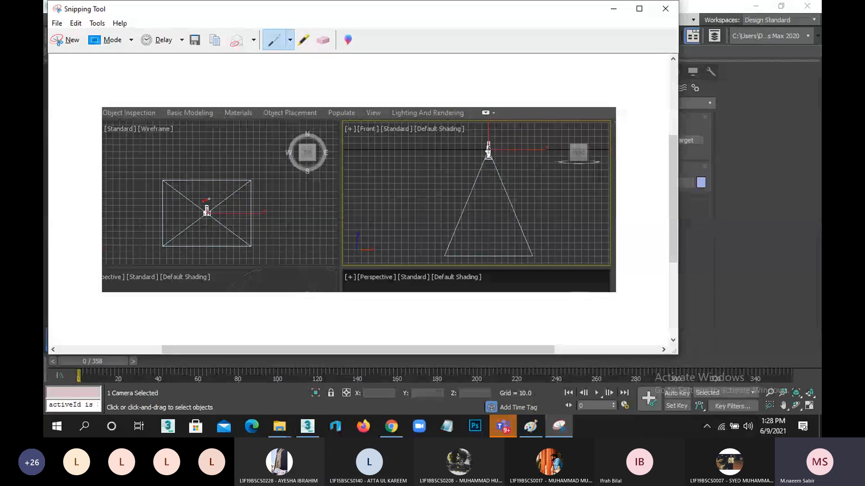
mouse_move(212, 206)
mouse_down()
mouse_move(204, 208)
mouse_move(203, 193)
mouse_up()
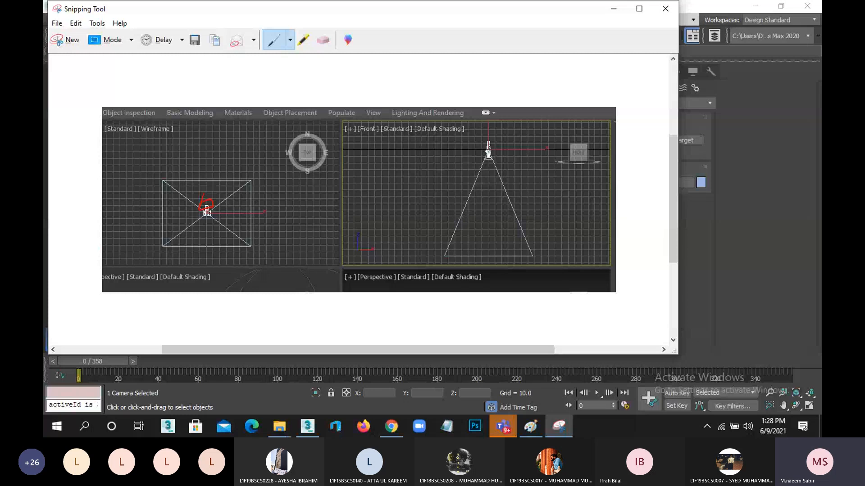
drag(466, 212, 458, 238)
drag(211, 208, 225, 198)
drag(173, 217, 272, 216)
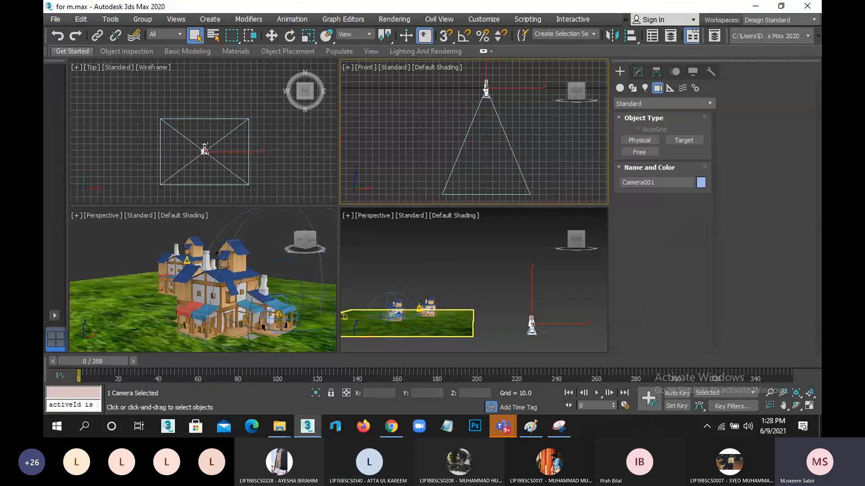
Step: Rotate the free camera about its X axis in the Front view to about 88.5 degrees
click(207, 147)
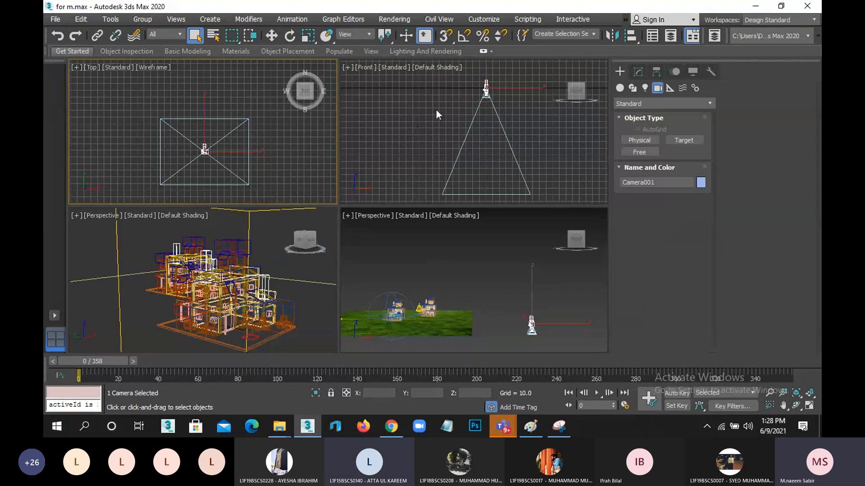
click(486, 85)
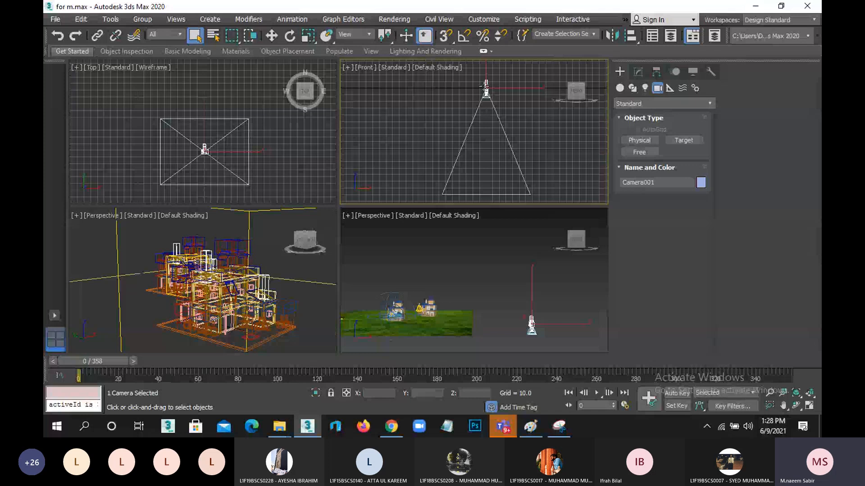
key(e)
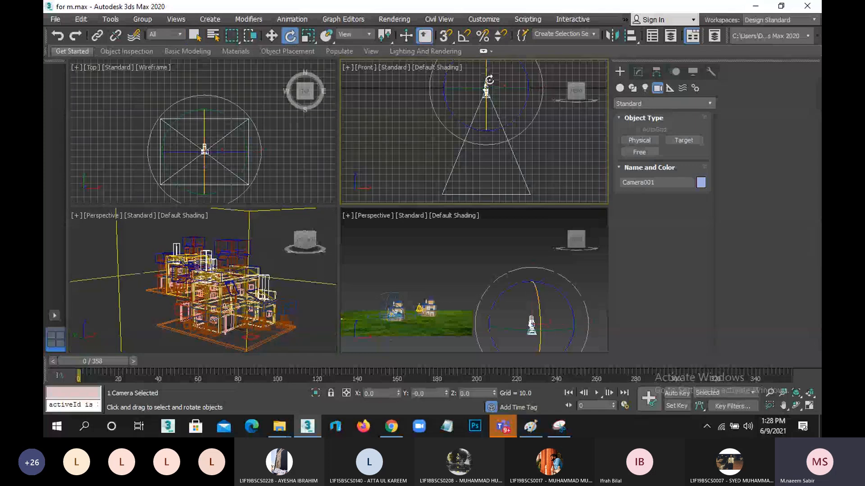
drag(486, 101, 497, 175)
middle_drag(443, 119, 428, 183)
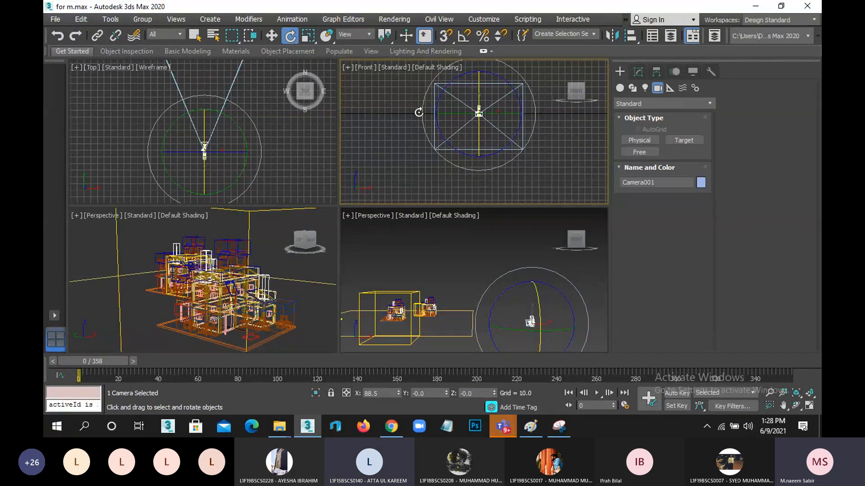
Step: Set the free camera's absolute world X rotation to exactly 90 degrees
right_click(291, 36)
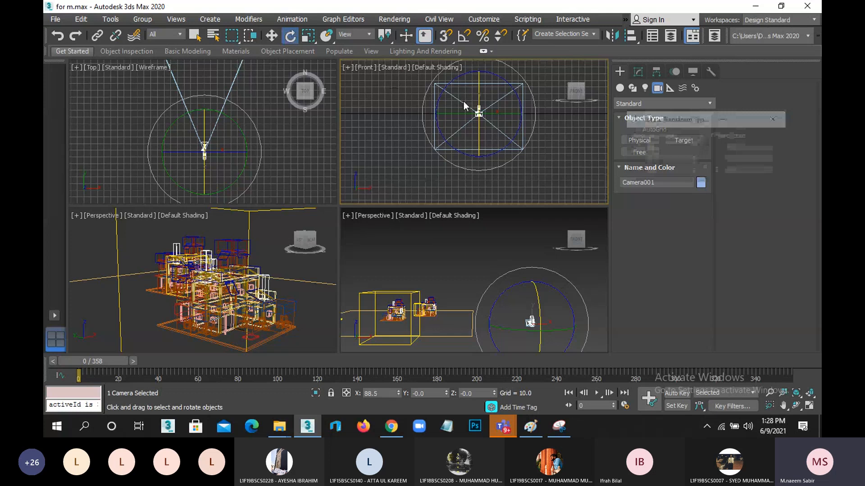
double_click(666, 147)
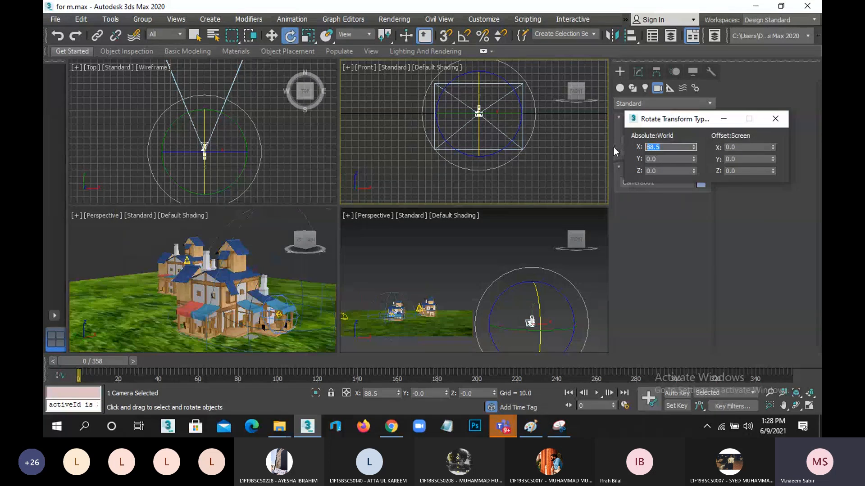
text(90)
key(Return)
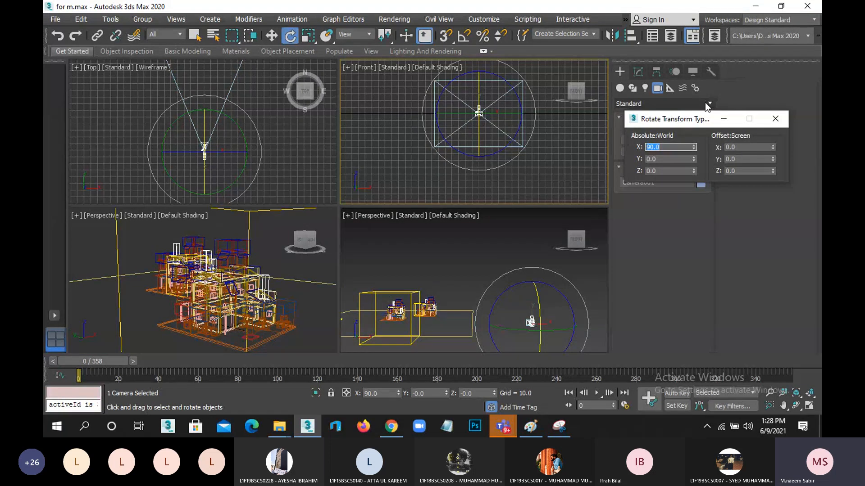
click(784, 122)
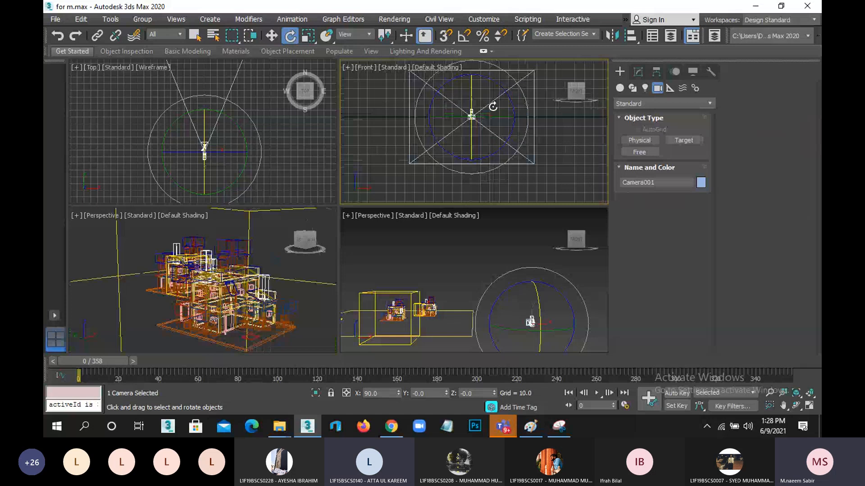
Step: Activate the Move tool and frame the free camera in the Perspective view that does not show the houses
right_click(486, 119)
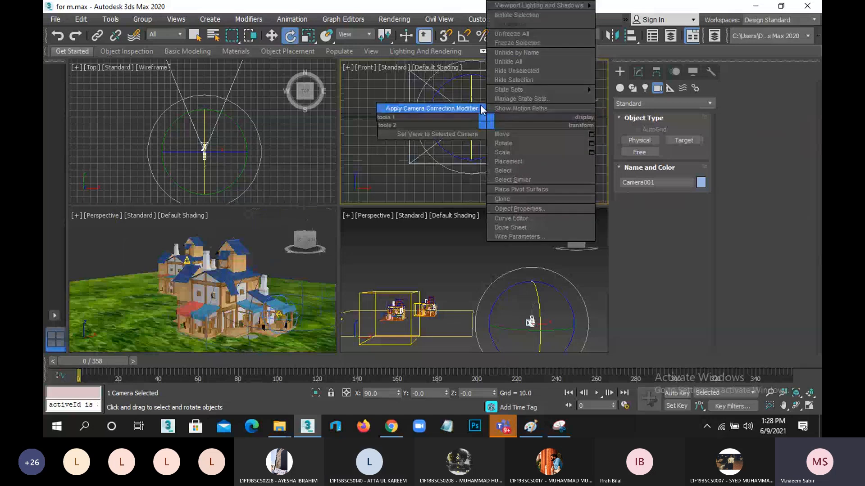
click(283, 38)
click(271, 35)
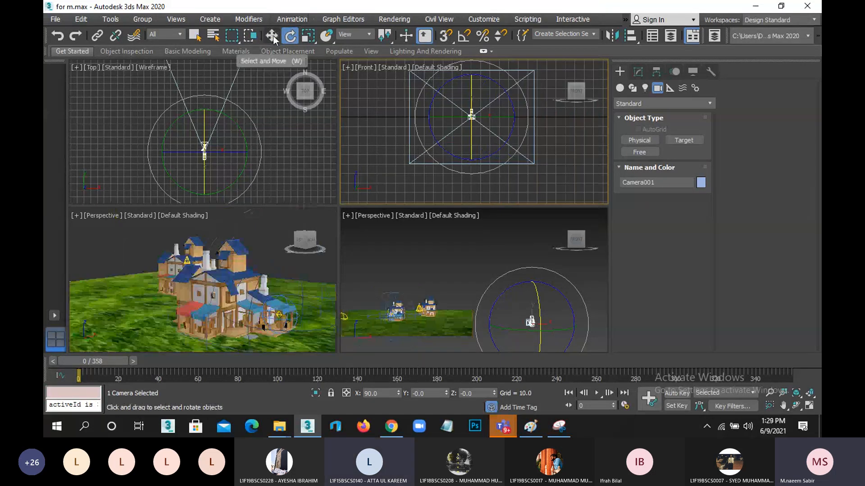
click(443, 116)
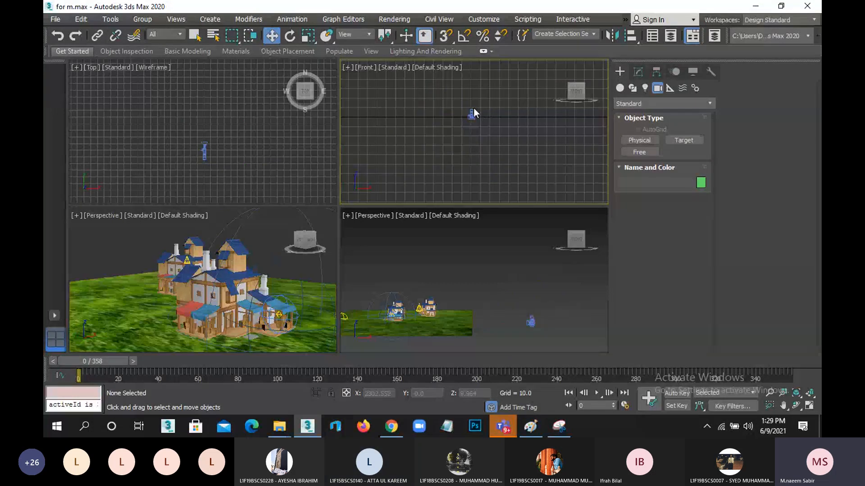
scroll(537, 315, up, 2)
scroll(537, 292, up, 1)
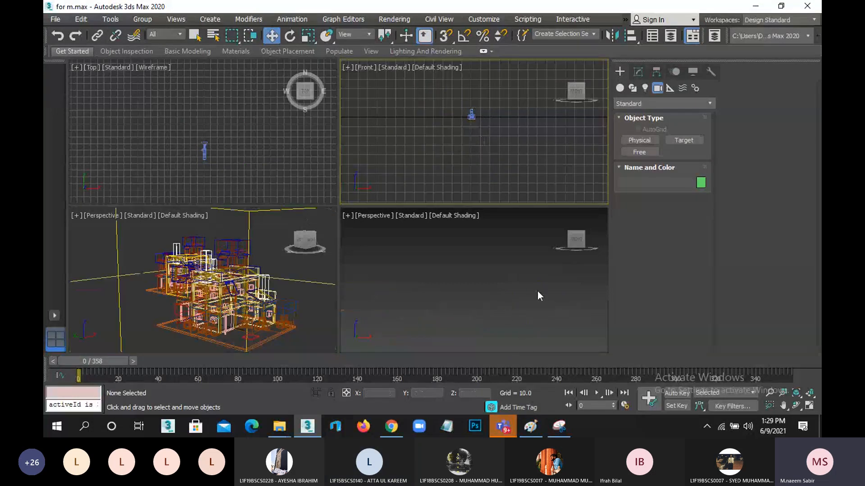
scroll(536, 293, down, 3)
drag(450, 113, 510, 146)
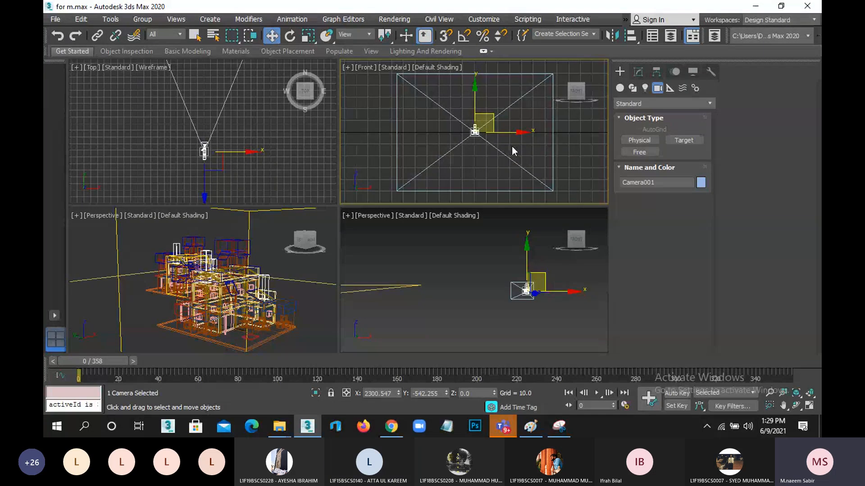
right_click(429, 254)
key(z)
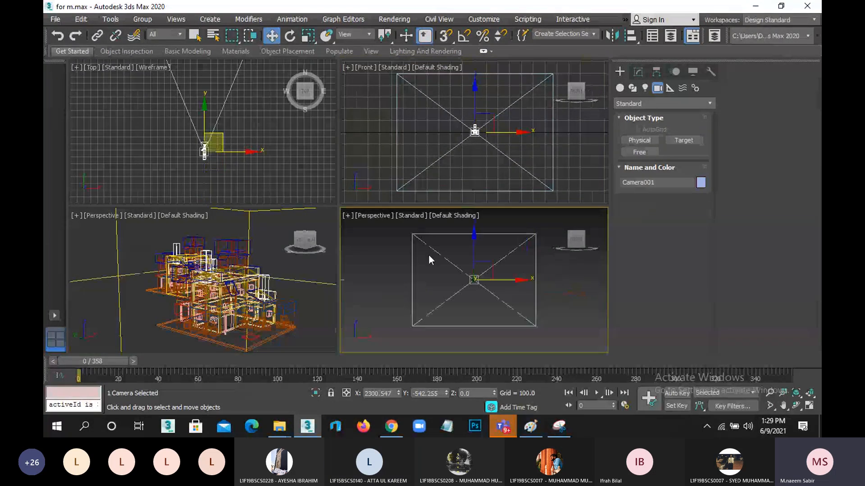
click(472, 285)
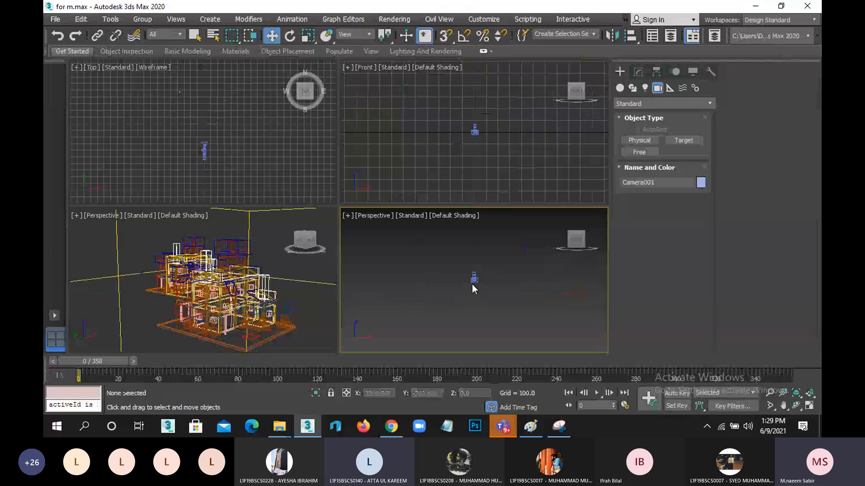
click(473, 278)
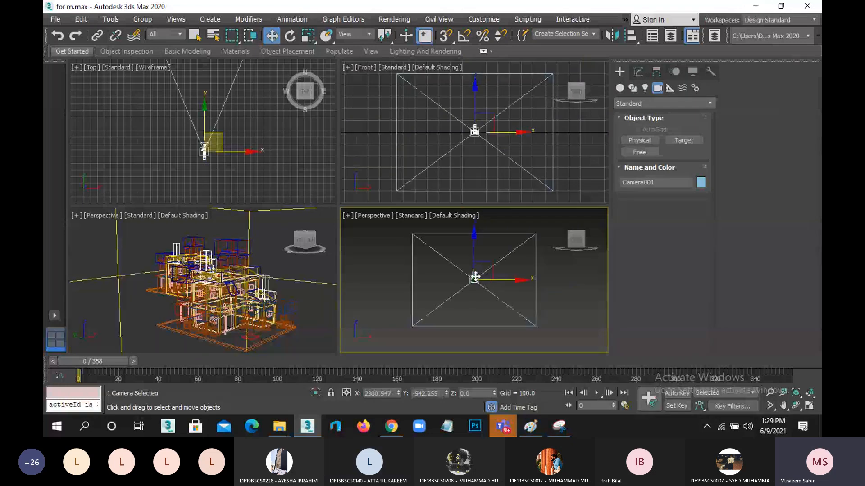
click(361, 268)
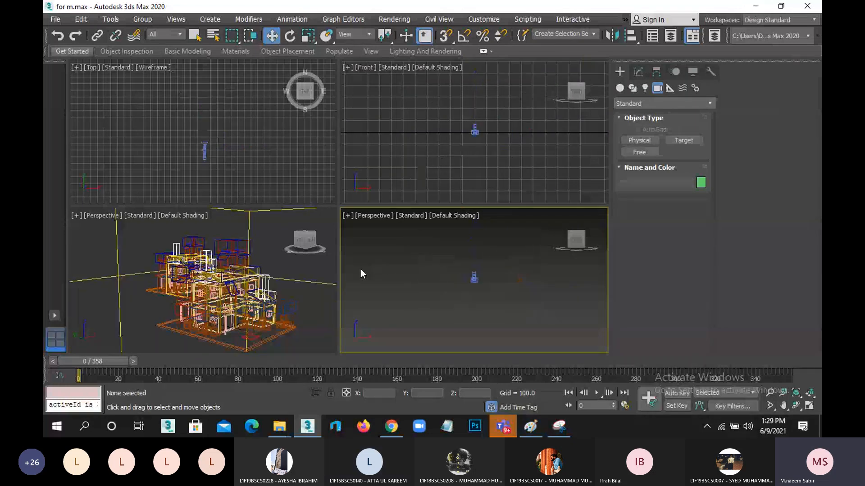
Step: Move the free camera along X toward the houses in the Top view, to about X 1831.4
scroll(135, 141, up, 2)
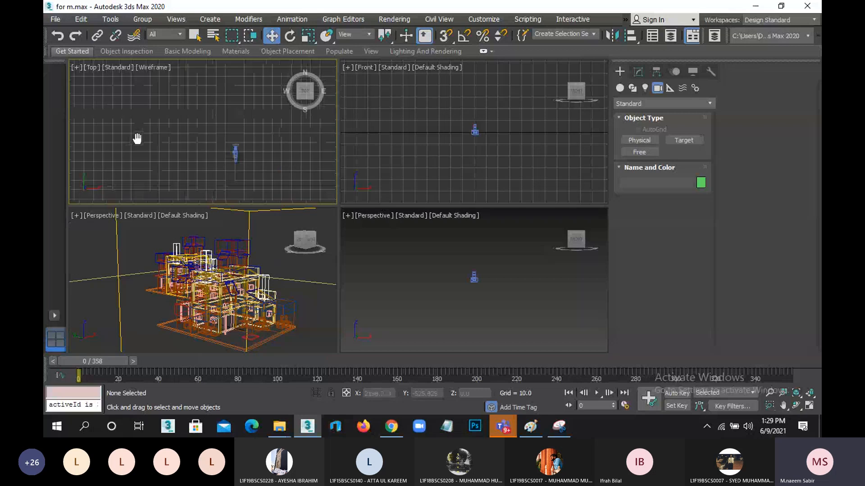
scroll(153, 144, down, 4)
scroll(161, 152, down, 5)
middle_drag(127, 156, 214, 193)
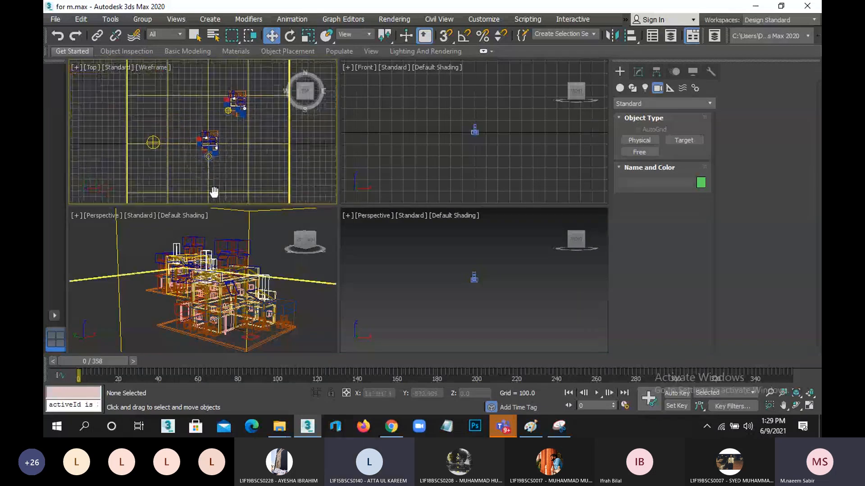
scroll(218, 176, up, 2)
scroll(222, 156, down, 3)
drag(302, 177, 302, 160)
Step: Move the free camera along X in the Front view, closer to the houses, to about X 996.9
scroll(464, 145, down, 2)
middle_drag(464, 145, 579, 168)
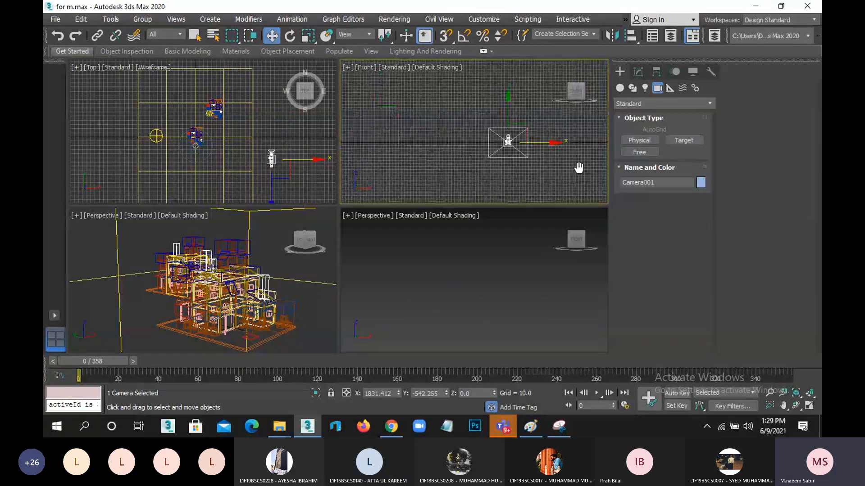
scroll(509, 156, down, 4)
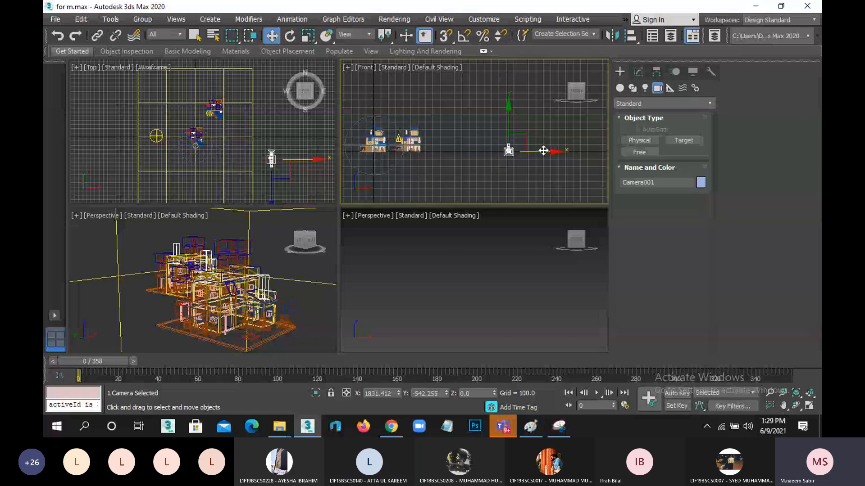
drag(544, 150, 492, 168)
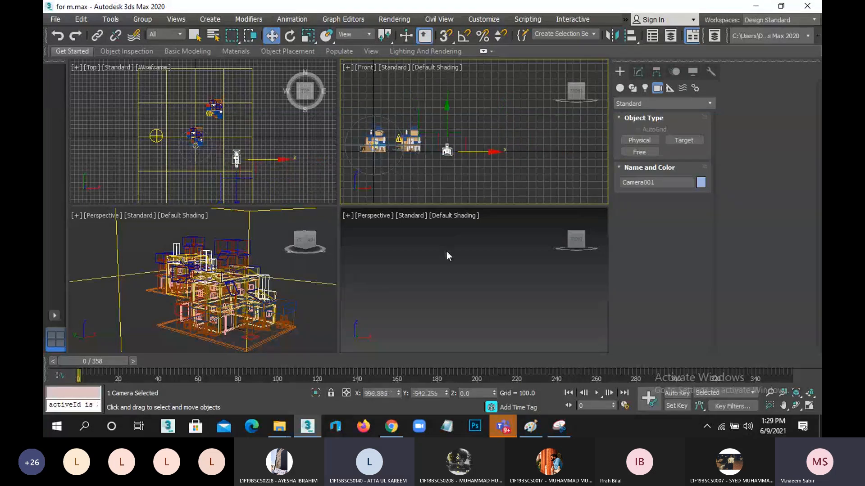
Step: Frame the whole scene in one Perspective view and switch the close-up house Perspective view to Camera001
middle_drag(447, 256, 514, 321)
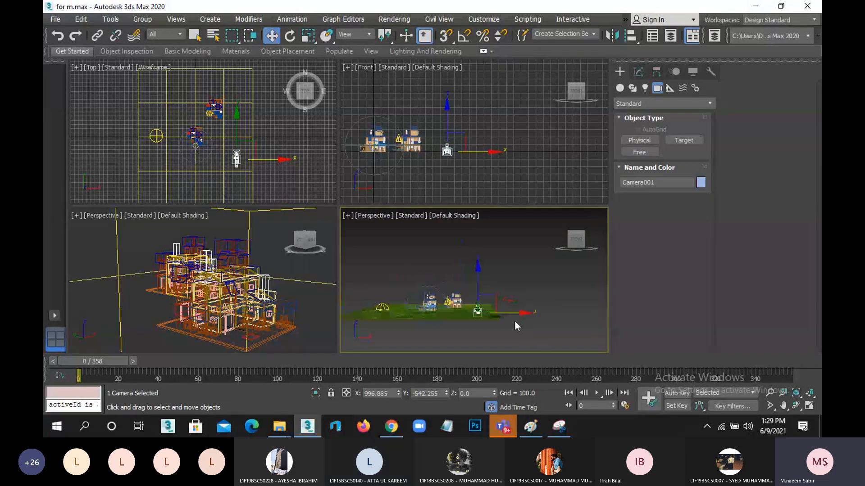
scroll(515, 320, up, 2)
middle_drag(464, 290, 505, 278)
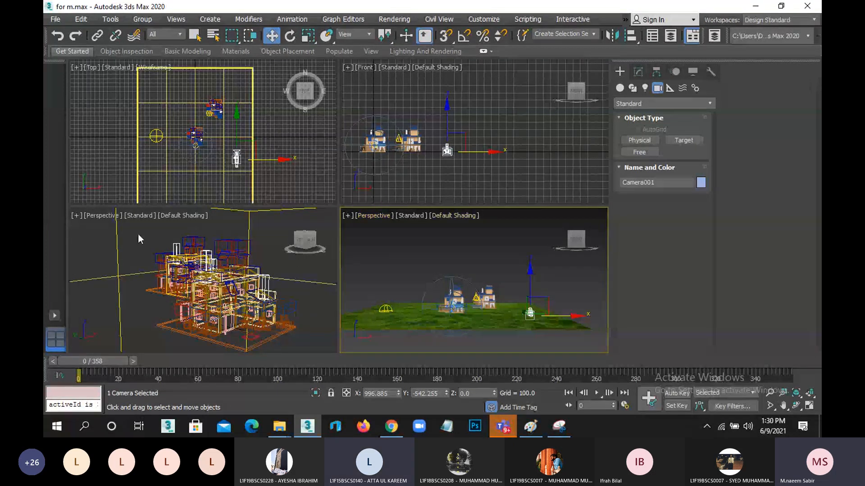
click(93, 248)
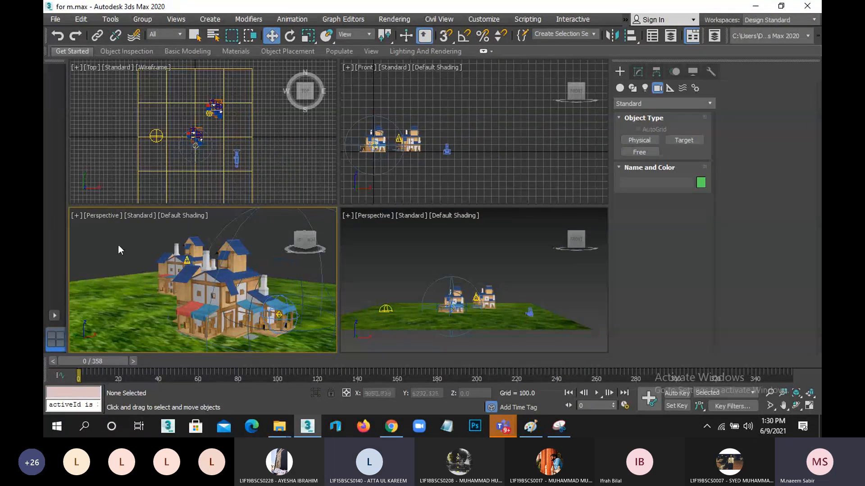
click(102, 216)
mouse_move(168, 186)
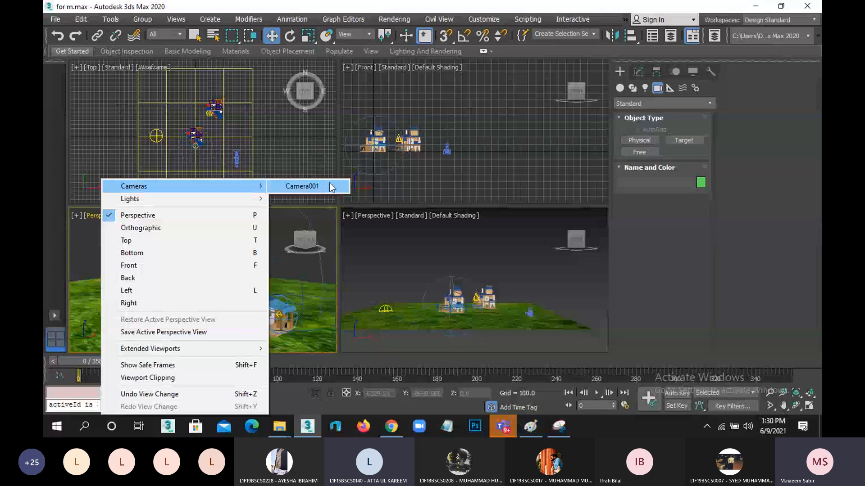
click(316, 186)
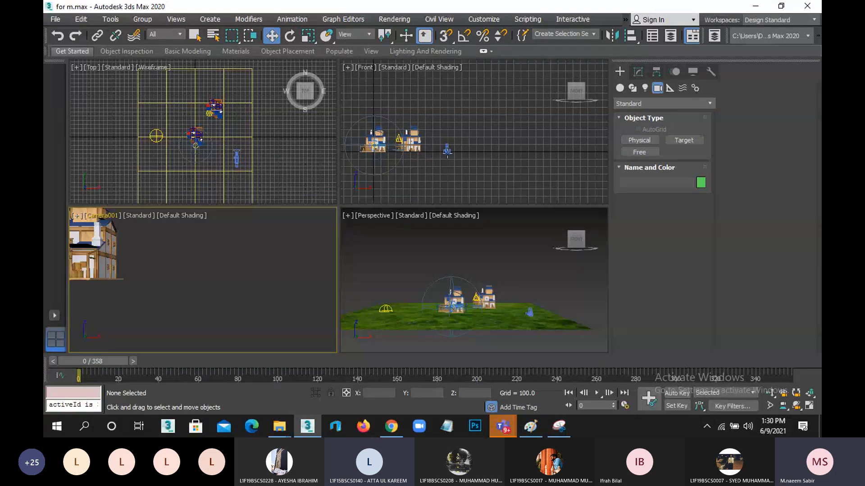
Step: Move the free camera along X away from the houses in the Front view, to about X 1283.5
click(448, 151)
drag(468, 152, 489, 151)
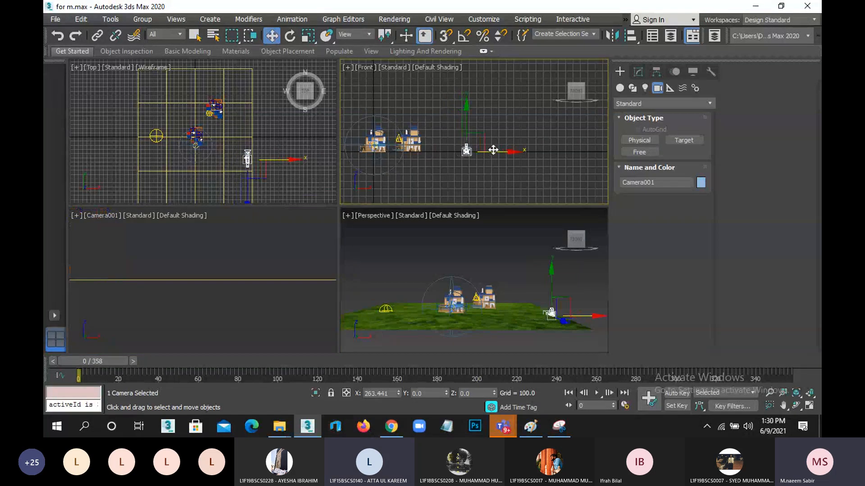
click(216, 265)
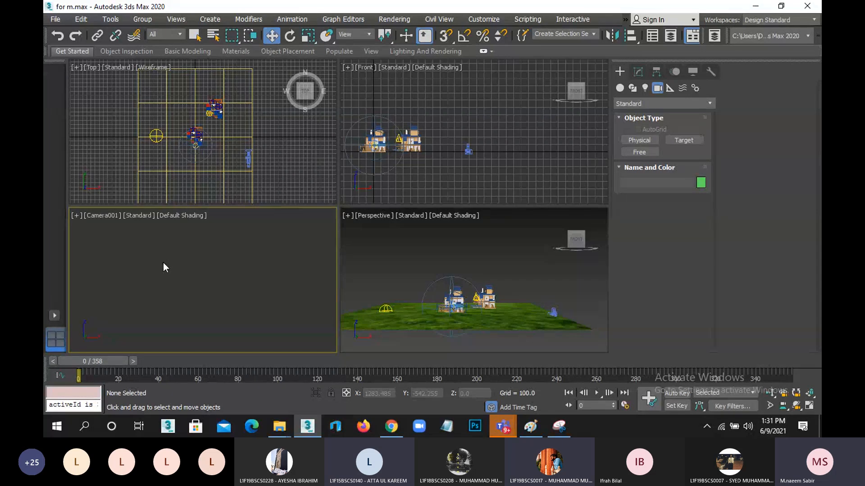
Step: Rotate the free camera toward the houses in the Top view to about 52 degrees around Z
scroll(247, 151, up, 2)
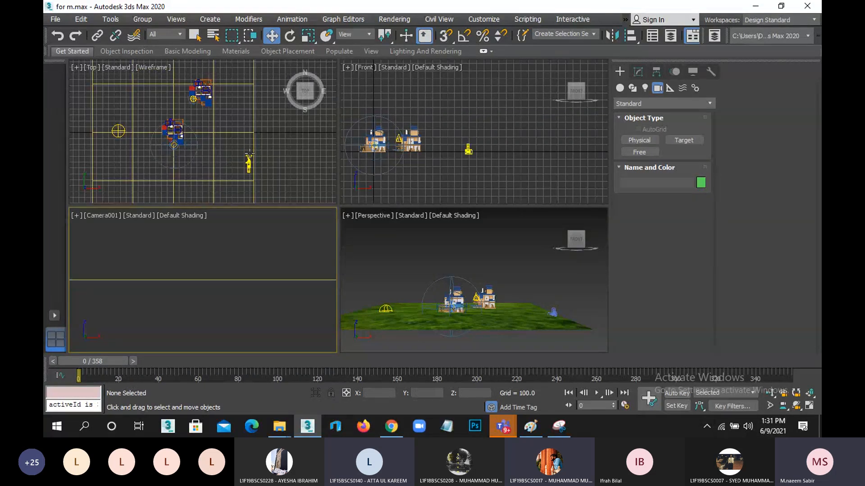
scroll(250, 154, up, 6)
scroll(199, 111, down, 4)
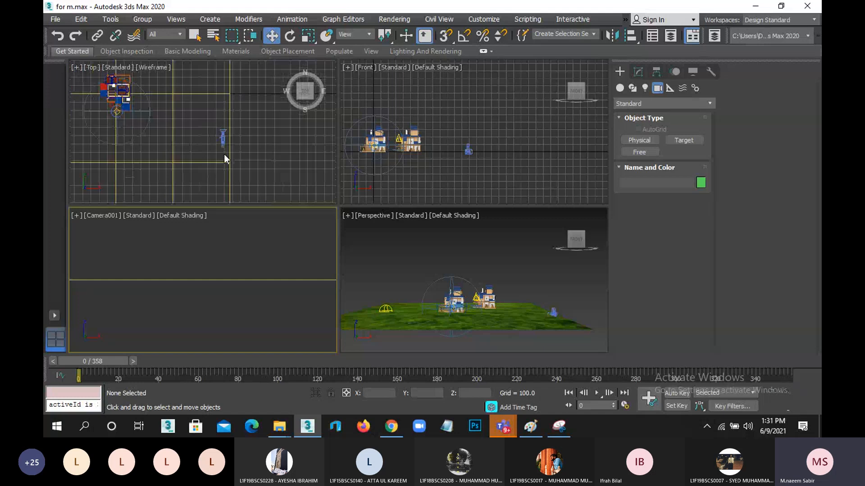
middle_drag(225, 157, 241, 181)
scroll(228, 120, down, 2)
middle_drag(234, 125, 276, 153)
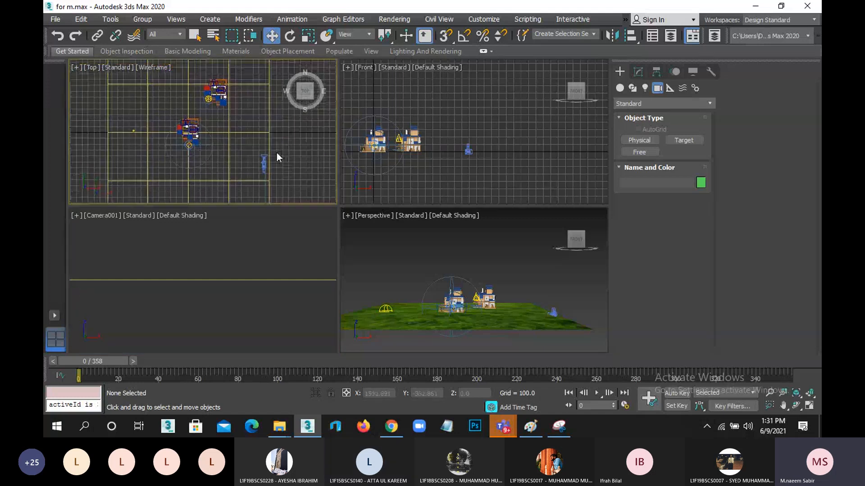
click(265, 165)
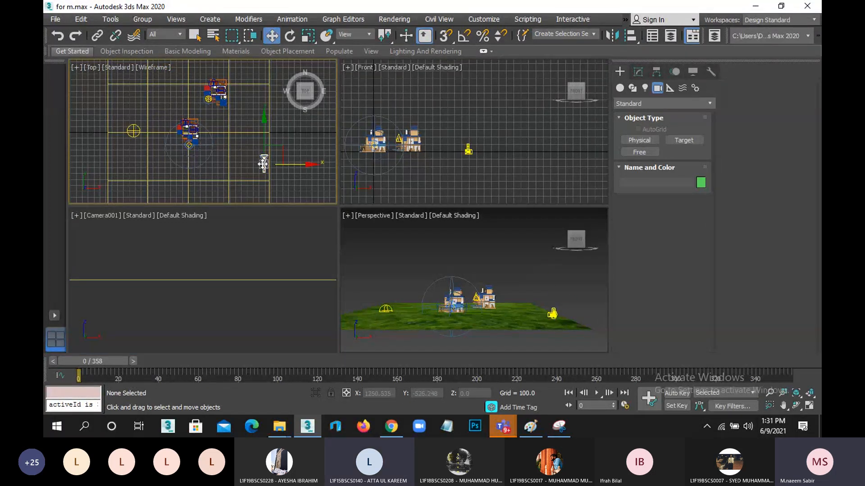
click(290, 36)
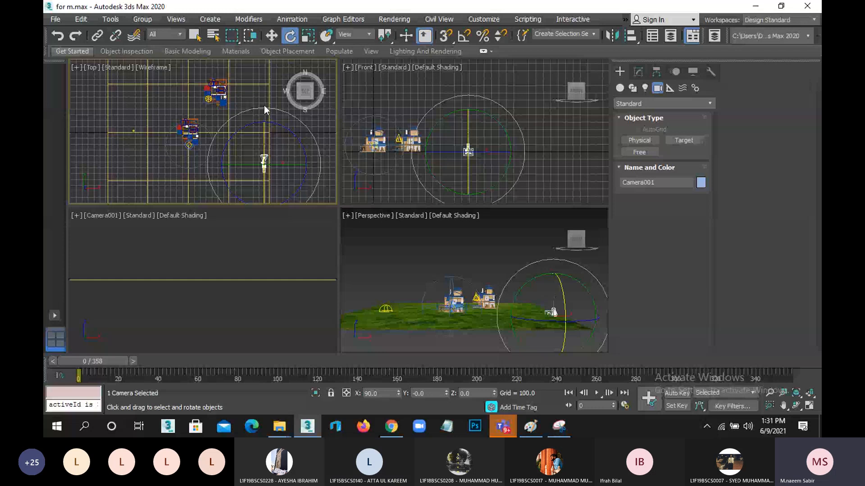
drag(248, 109, 208, 175)
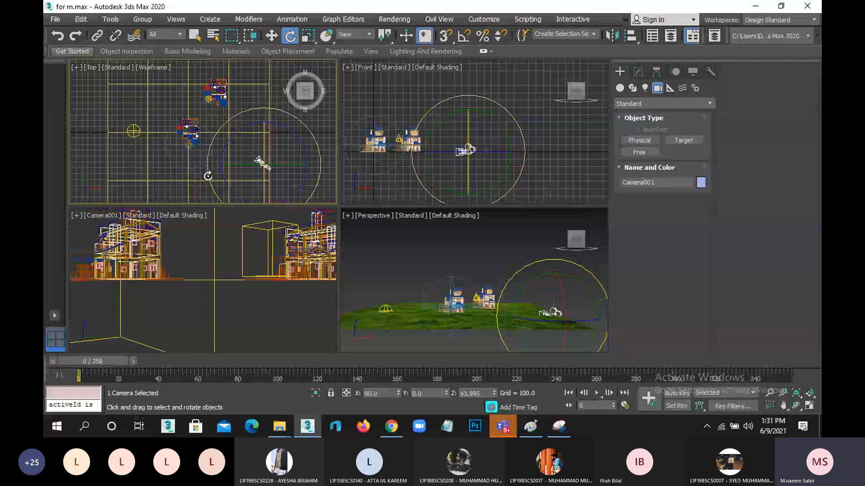
Step: Deselect the camera and look over the shading modes available for the Camera001 view
right_click(189, 252)
click(189, 255)
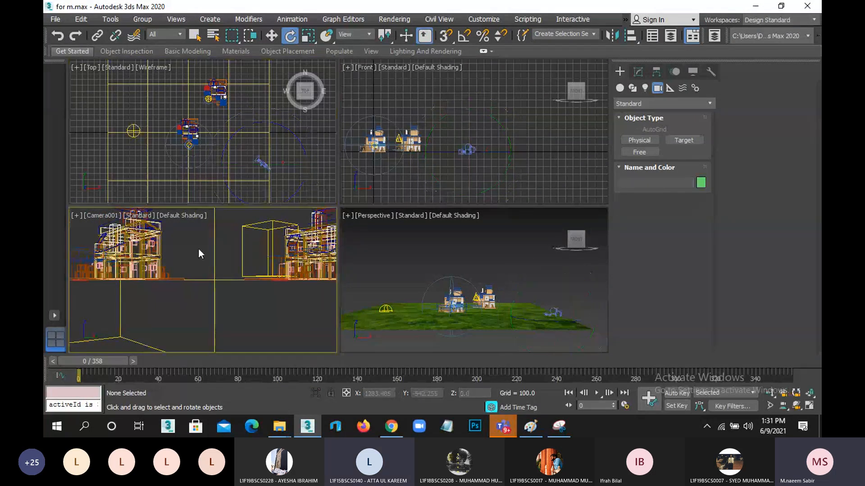
click(183, 216)
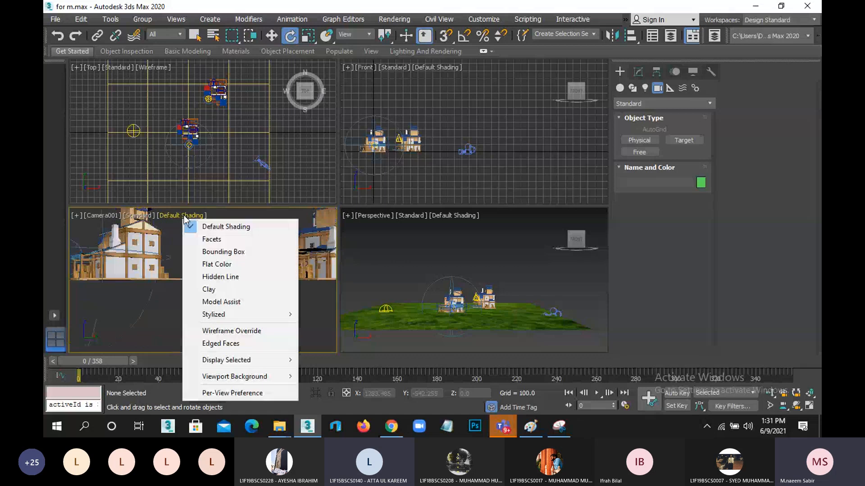
click(179, 266)
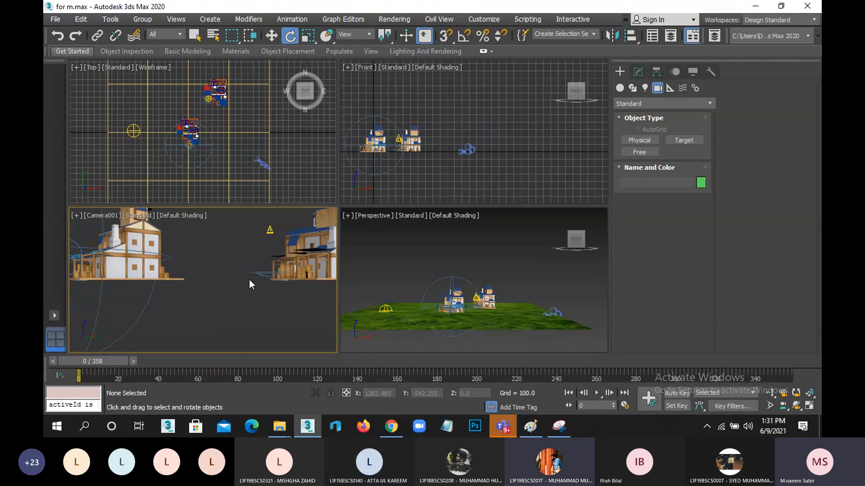
Step: Raise the free camera above the ground in the Front view to about Z 148.5 and activate the Camera001 view
click(469, 150)
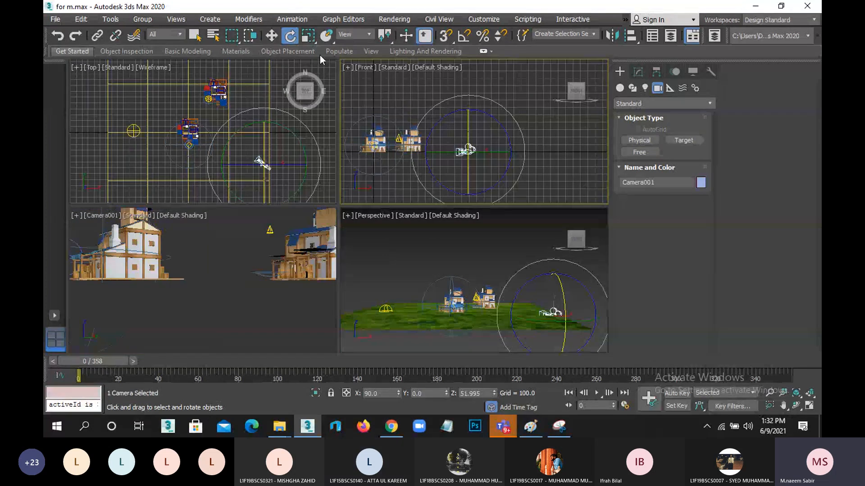
click(272, 36)
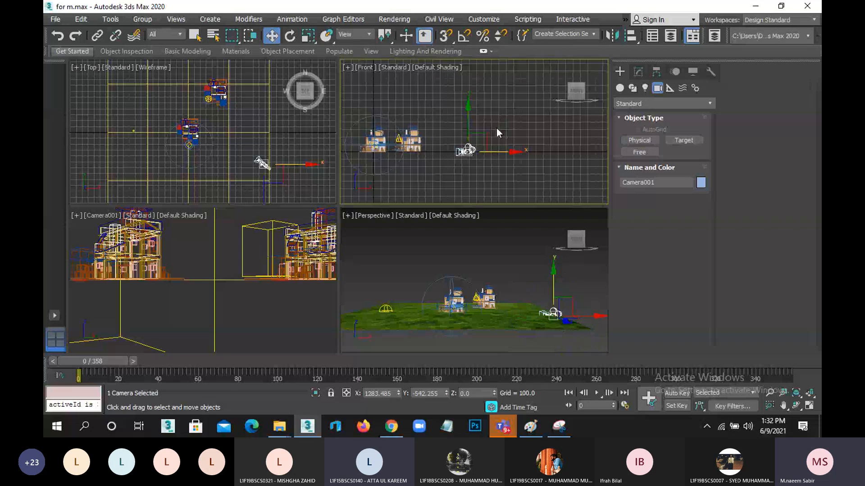
scroll(443, 141, up, 2)
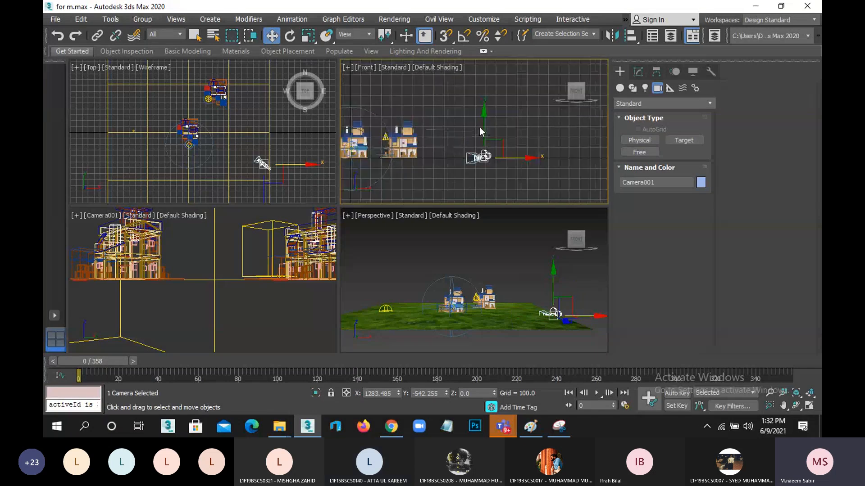
drag(483, 126, 484, 110)
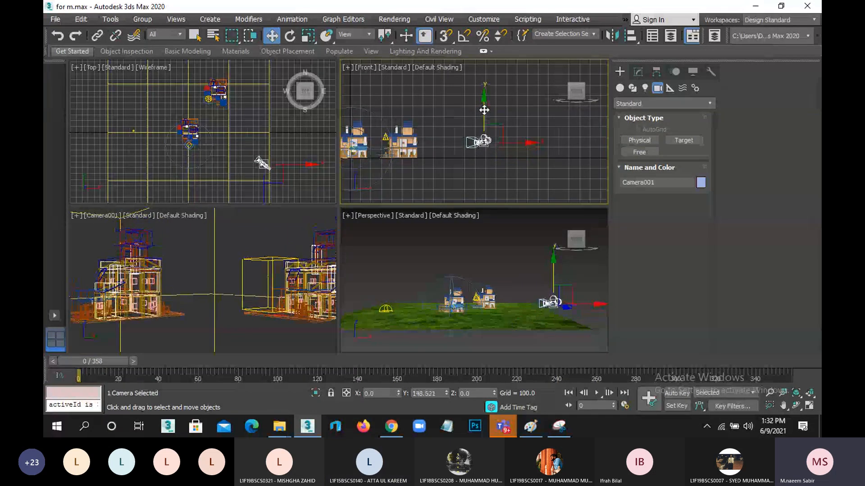
right_click(236, 243)
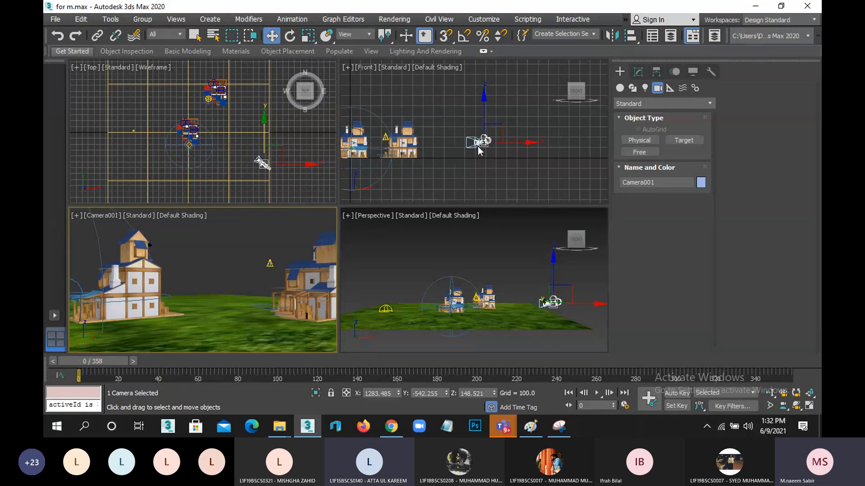
Step: Move the free camera closer to the houses in the Top view, to about X 970.8, Y -169.2
scroll(478, 145, up, 2)
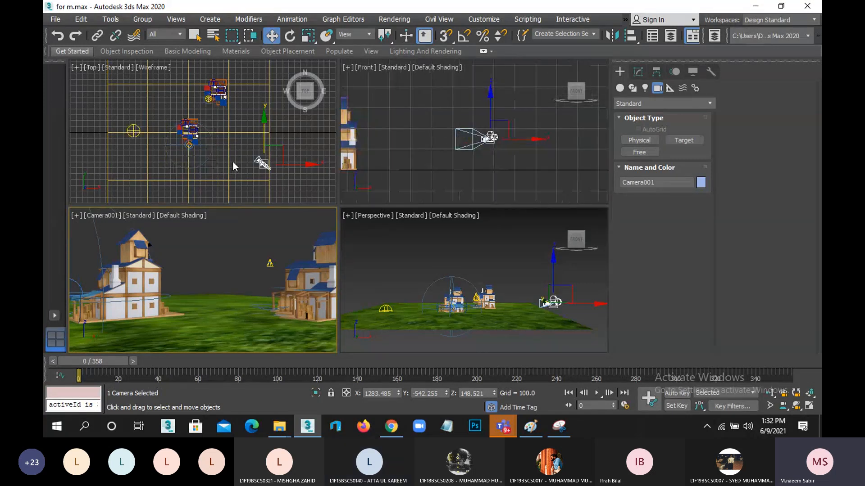
mouse_move(249, 148)
middle_down()
mouse_move(278, 149)
mouse_move(238, 148)
mouse_move(248, 159)
middle_up()
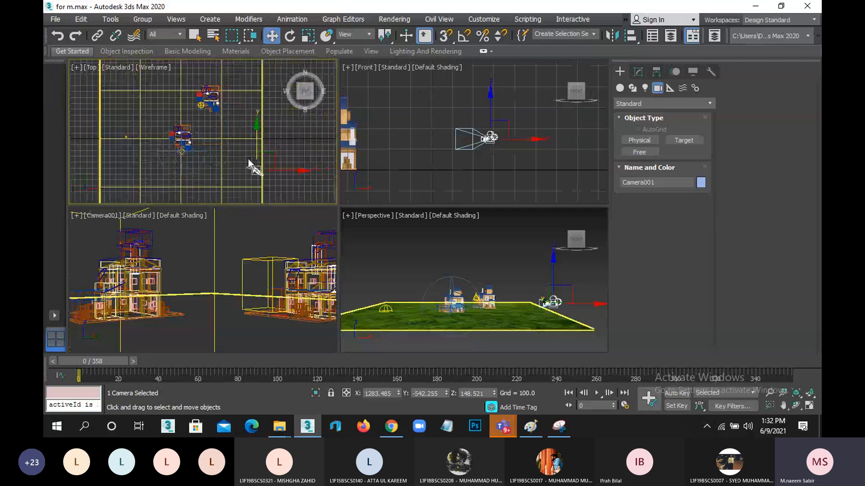
drag(273, 150, 249, 128)
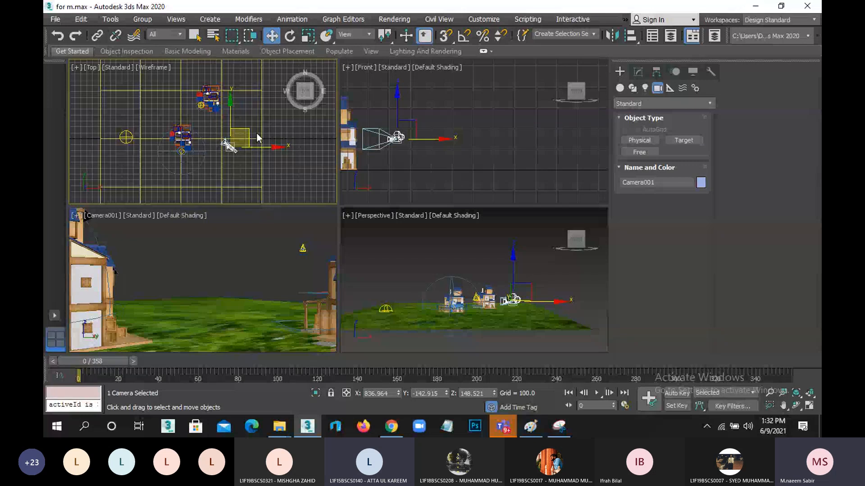
drag(243, 130, 244, 132)
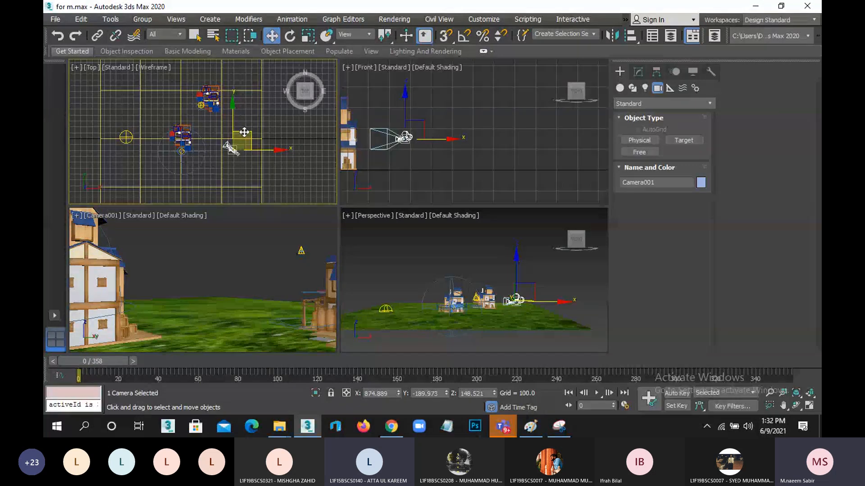
mouse_move(243, 132)
mouse_down()
mouse_move(250, 140)
mouse_move(257, 132)
mouse_up()
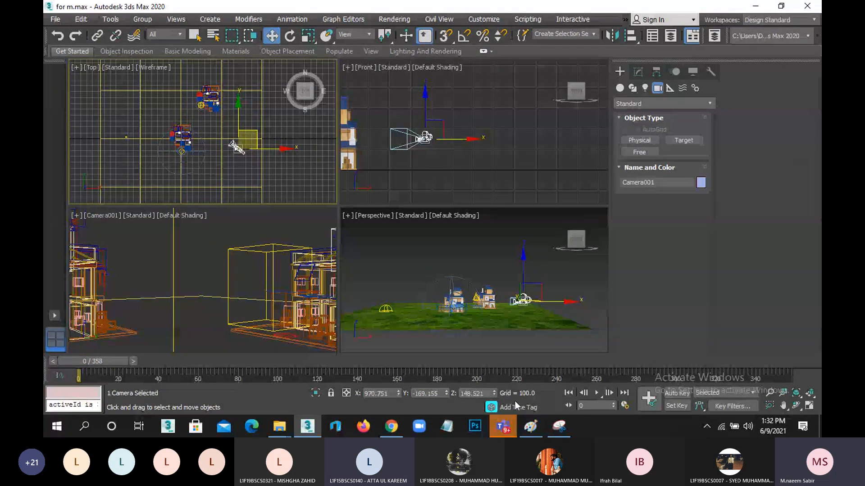
Step: Capture the Top and Camera001 views in Snipping Tool, mark the camera's sight lines and visible area in red, and minimize it
click(565, 426)
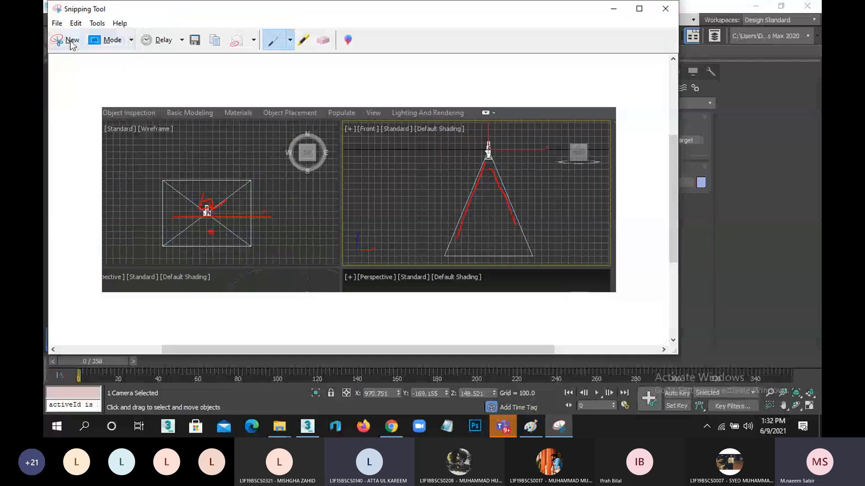
click(71, 43)
drag(67, 53, 353, 343)
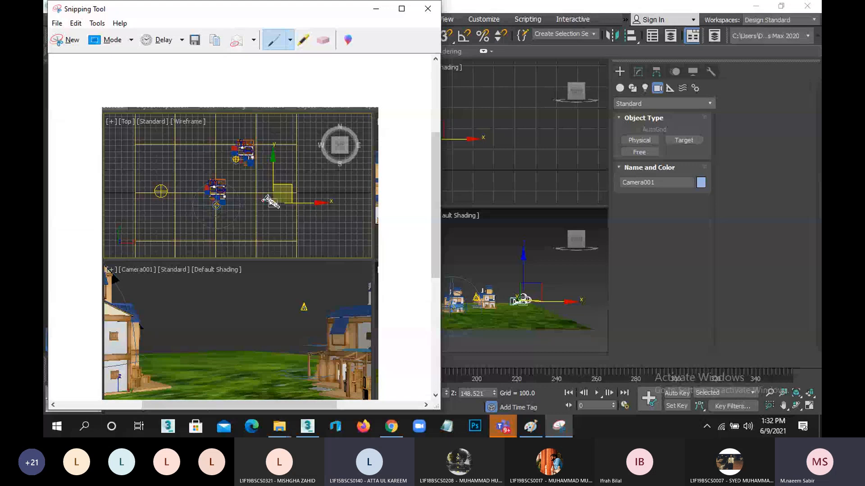
drag(266, 198, 204, 171)
drag(266, 199, 245, 154)
mouse_move(102, 295)
mouse_down()
mouse_move(106, 361)
mouse_move(189, 367)
mouse_move(377, 343)
mouse_move(318, 285)
mouse_move(133, 284)
mouse_move(105, 295)
mouse_up()
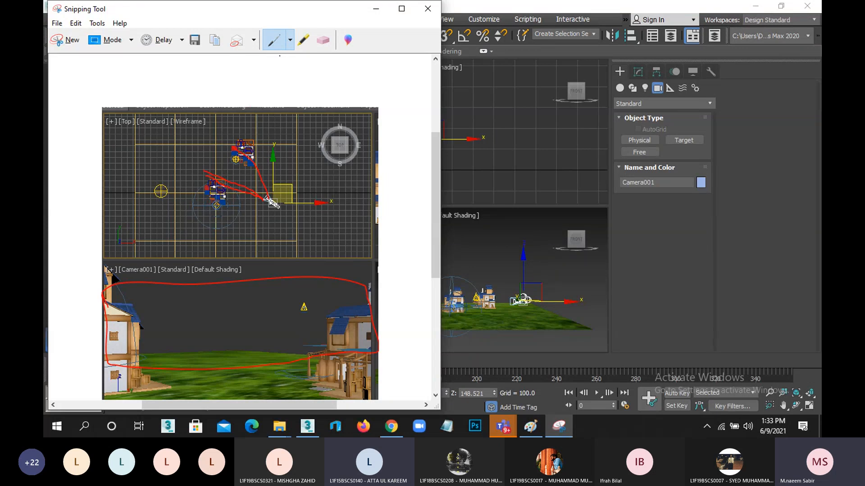
click(375, 8)
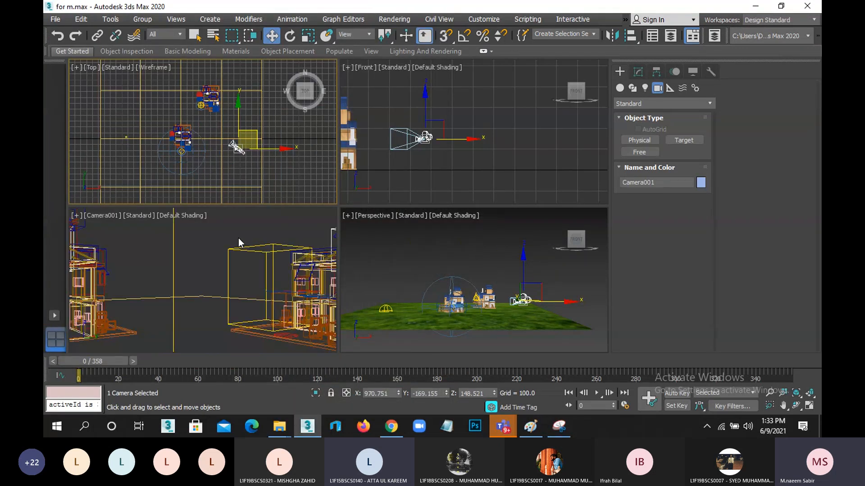
Step: Switch to a two-column viewport layout and replace its Top view with the Camera001 view
click(206, 236)
click(53, 316)
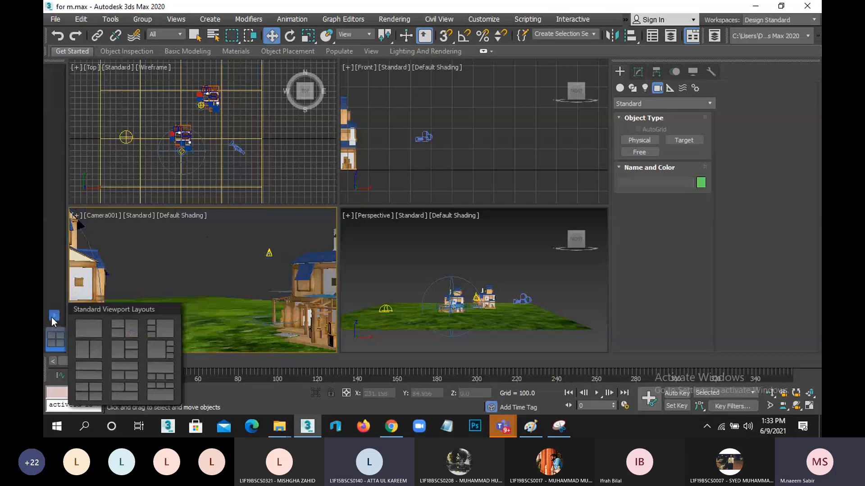
click(90, 350)
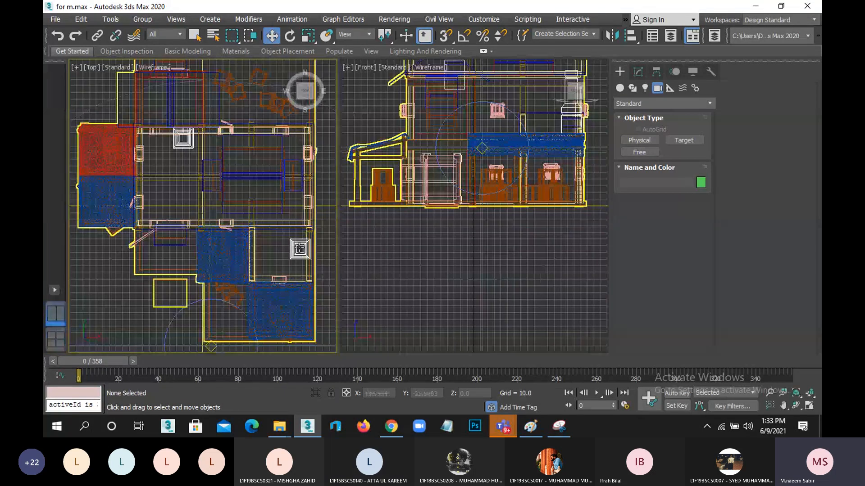
click(90, 67)
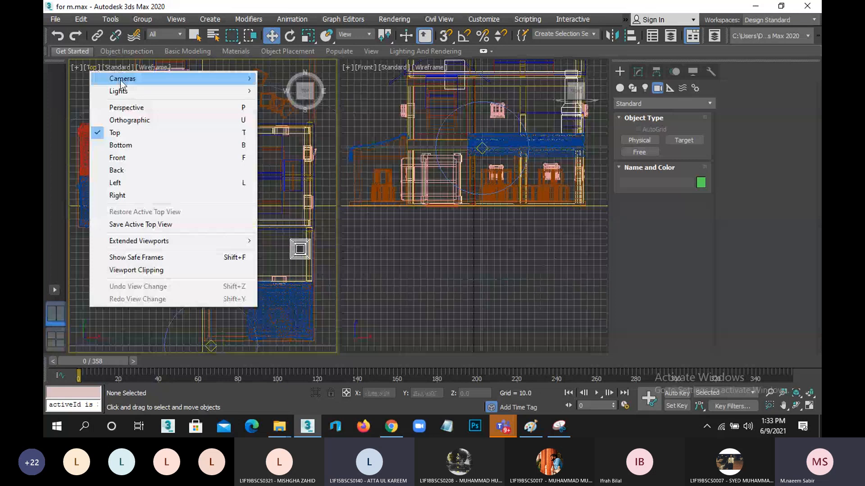
mouse_move(126, 79)
click(278, 77)
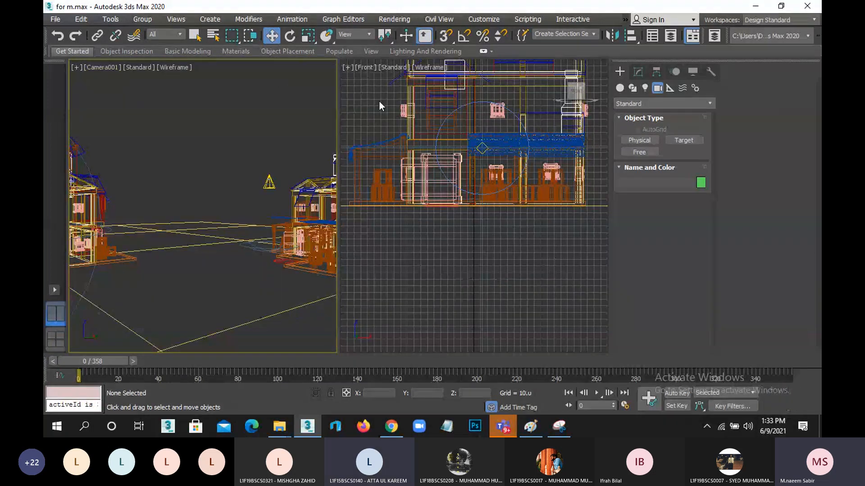
Step: Change the Front viewport to the Top view and frame both houses with the camera
scroll(379, 103, up, 2)
click(368, 68)
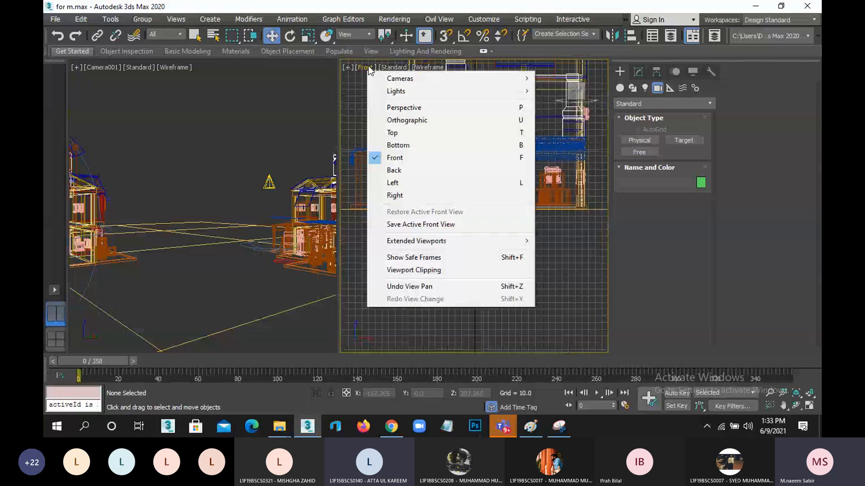
click(413, 131)
scroll(494, 255, down, 6)
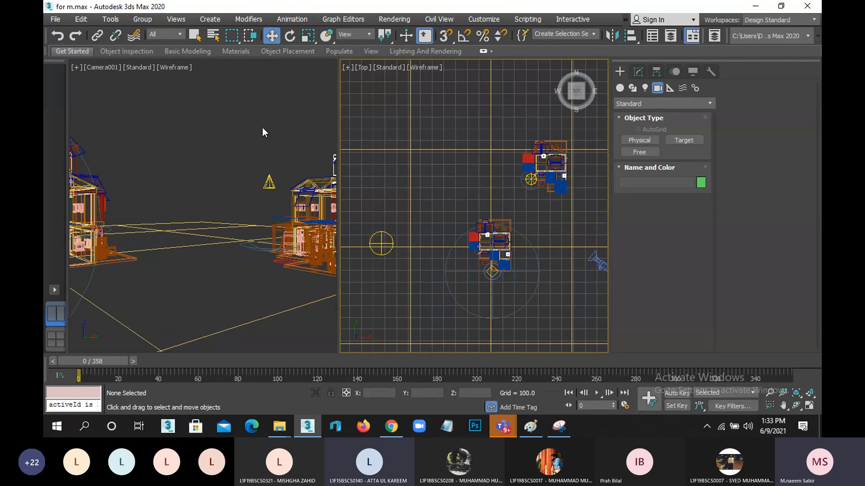
Step: Set the Camera001 view's shading to Default Shading
click(199, 139)
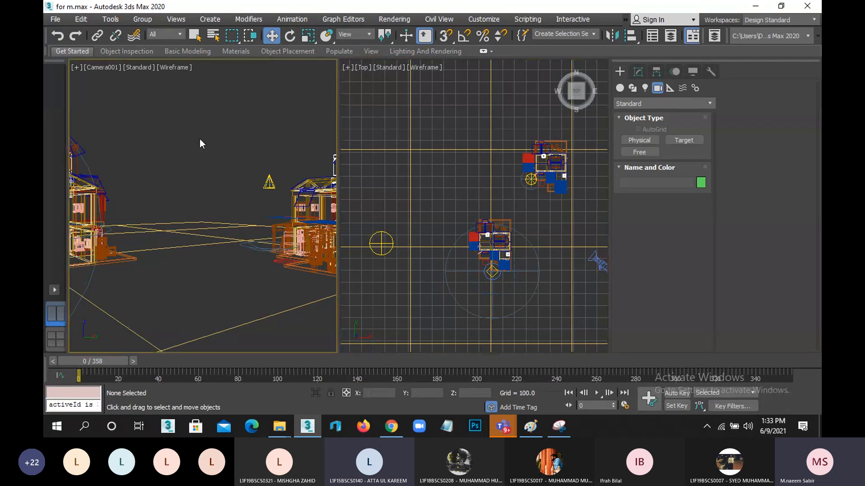
click(174, 68)
click(192, 77)
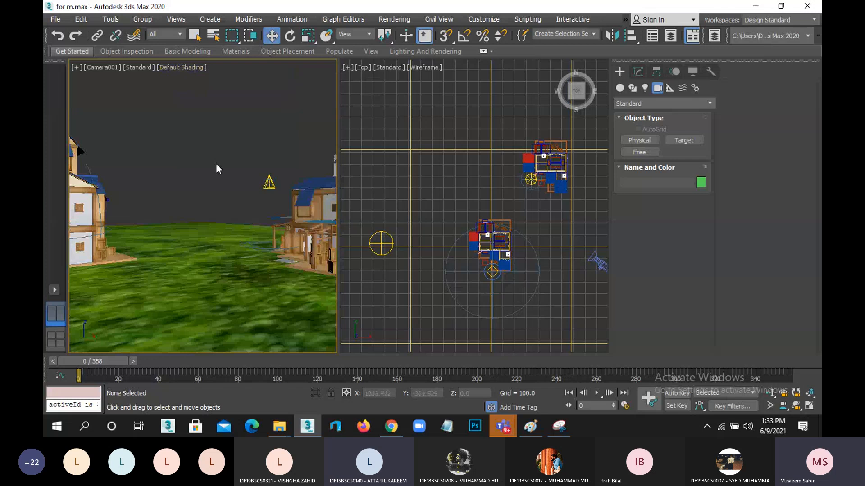
Step: Select the free camera in the Top view and open its parameters at the Lens value
click(597, 262)
click(637, 75)
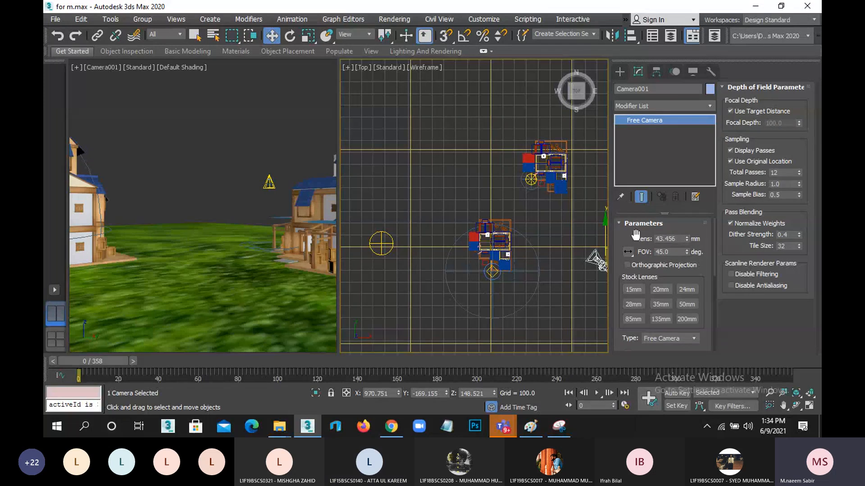
middle_drag(525, 223, 492, 209)
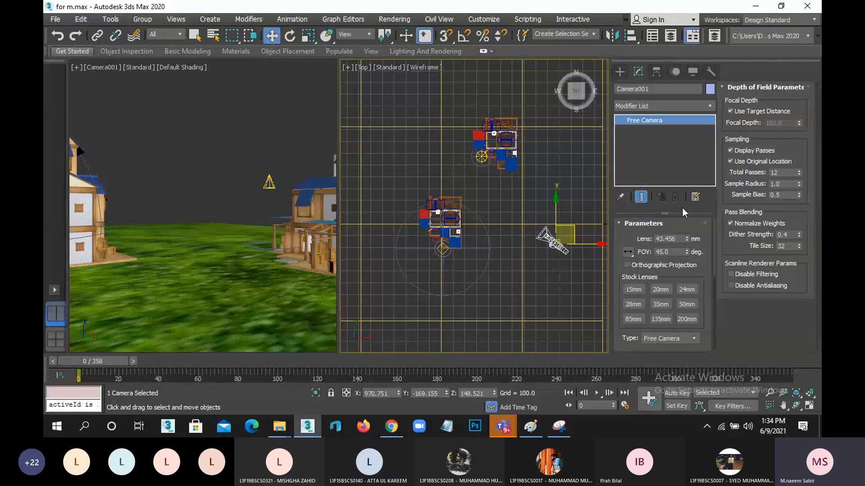
click(670, 239)
scroll(547, 247, up, 3)
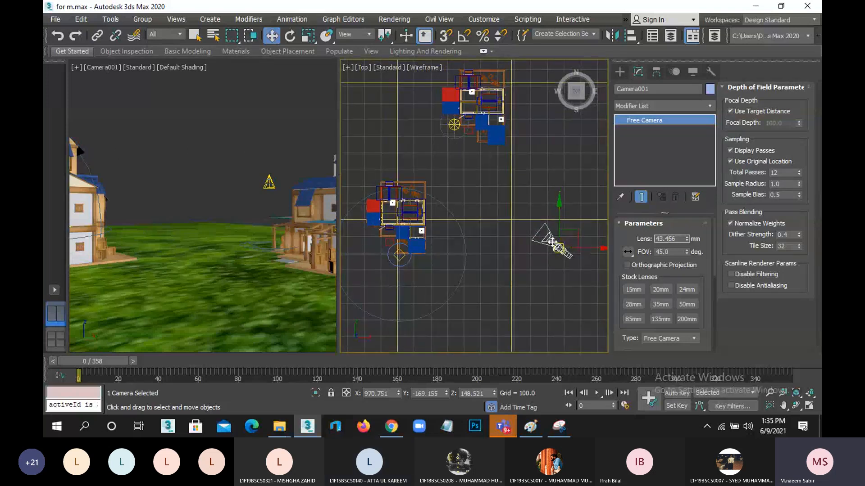
Step: Apply the 35 mm and 50 mm stock lenses in turn to compare the free camera's field of view
click(666, 305)
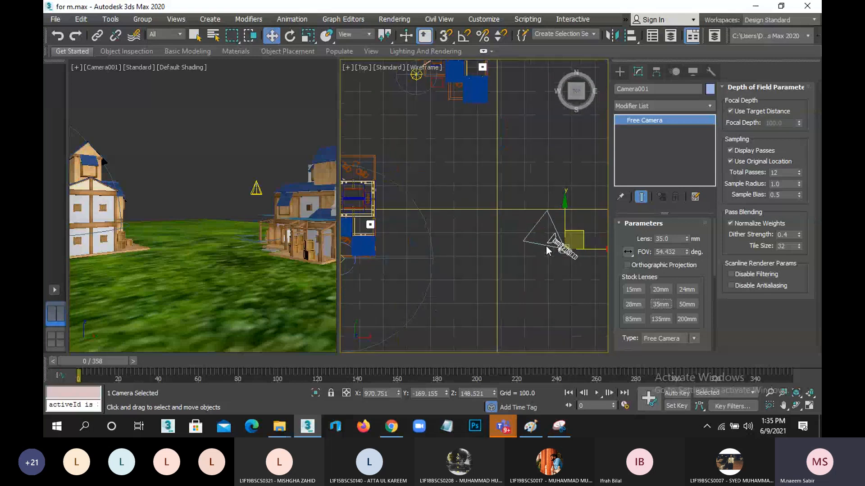
middle_drag(546, 246, 526, 240)
scroll(526, 240, up, 2)
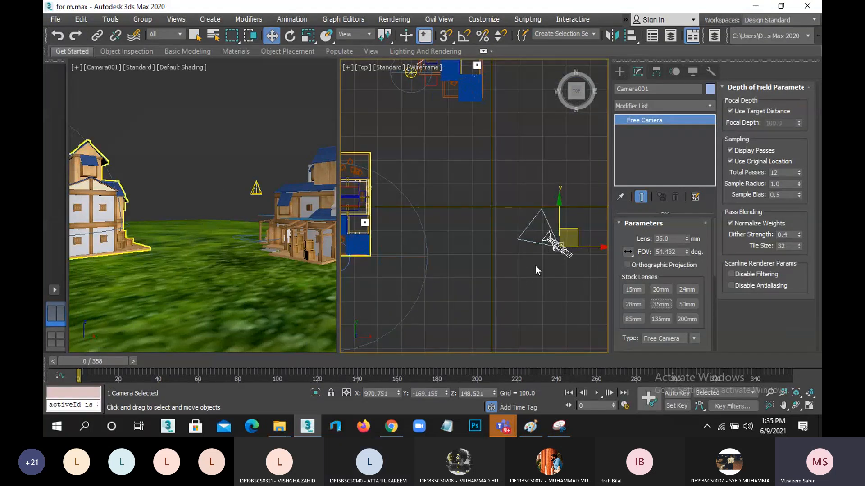
click(690, 305)
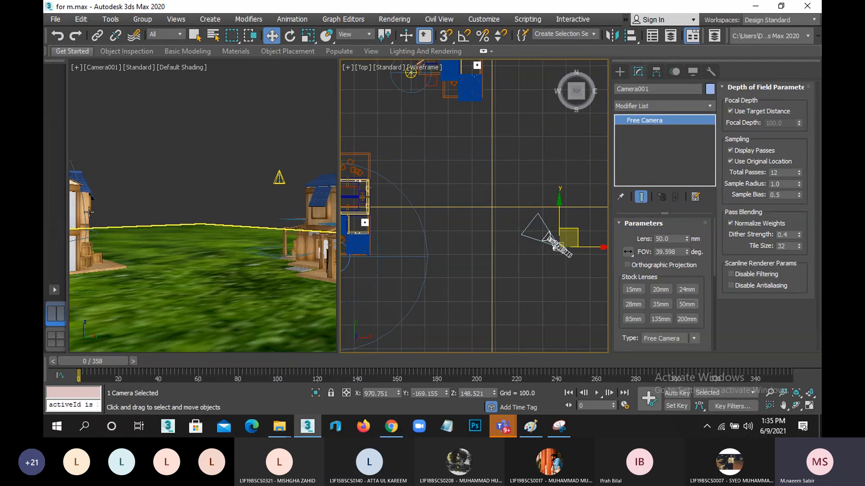
scroll(404, 259, down, 2)
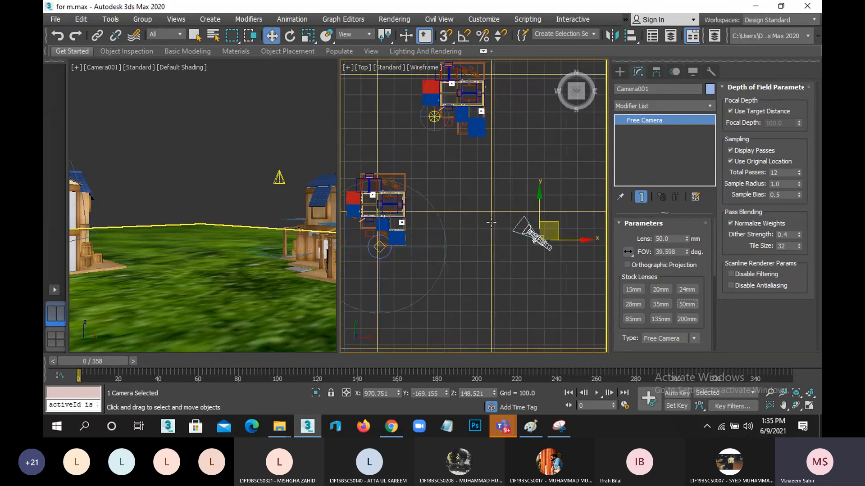
Step: Capture the Top view in Snipping Tool, draw the camera's sight lines with circles at the near and far ends, and minimize it
click(559, 426)
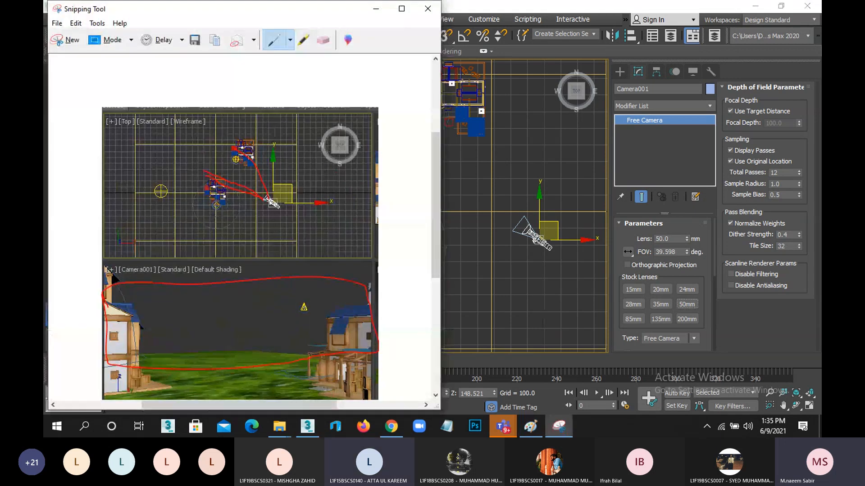
click(63, 43)
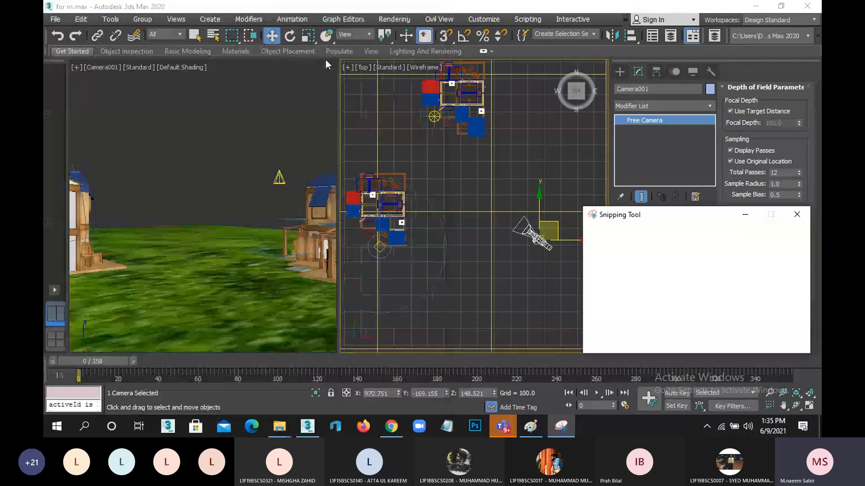
drag(341, 43, 681, 367)
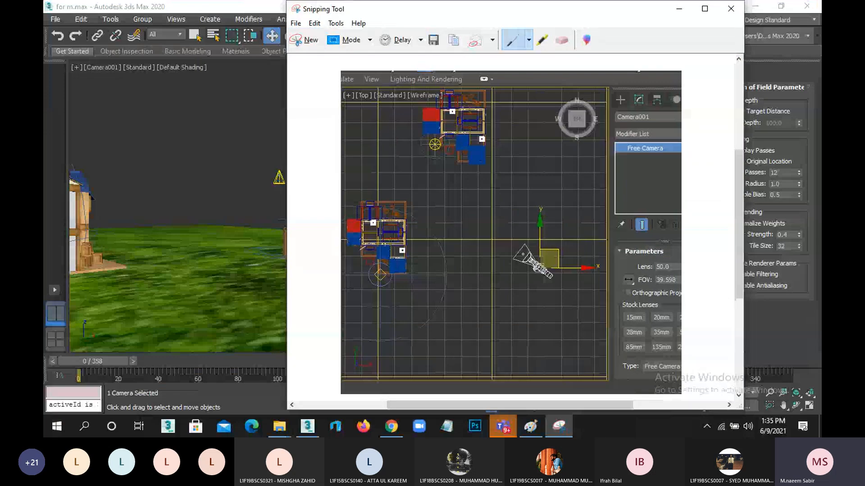
mouse_move(524, 245)
mouse_down()
mouse_move(450, 176)
mouse_move(418, 118)
mouse_up()
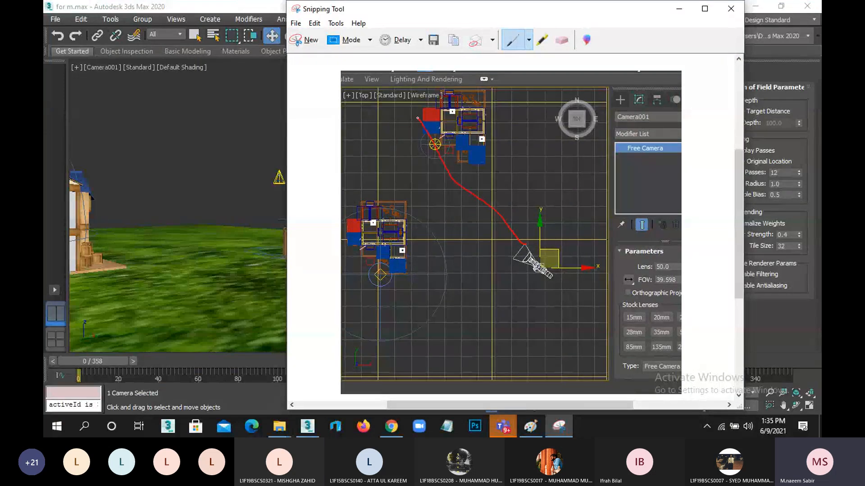
drag(514, 258, 420, 210)
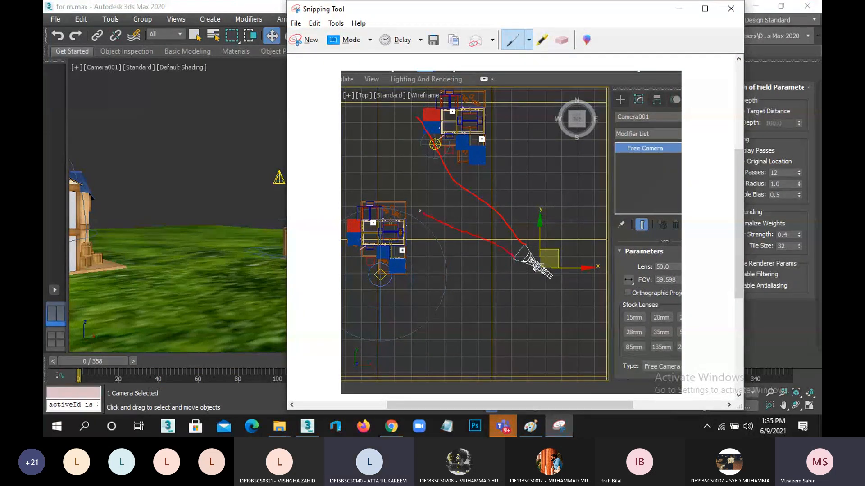
drag(363, 113, 376, 115)
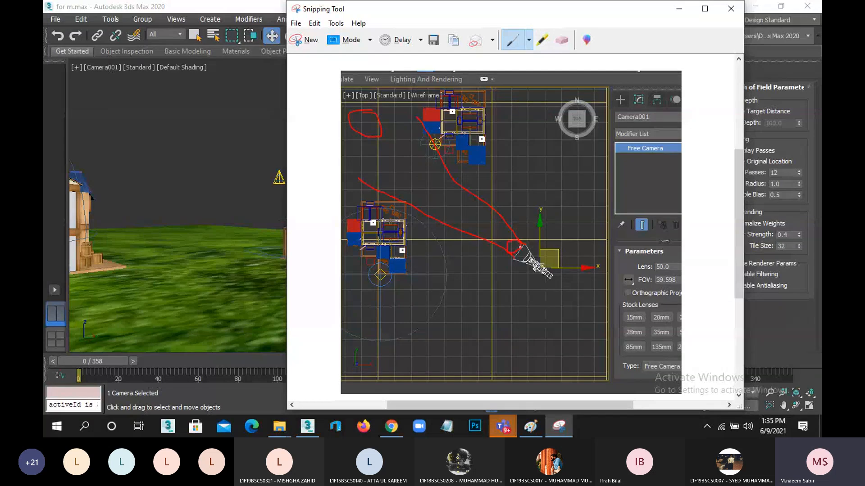
mouse_move(510, 246)
mouse_down()
mouse_move(446, 198)
mouse_move(382, 132)
mouse_up()
click(680, 8)
Step: Try the 135 mm and 200 mm stock lenses on the free camera to compare their narrower view cones
click(658, 319)
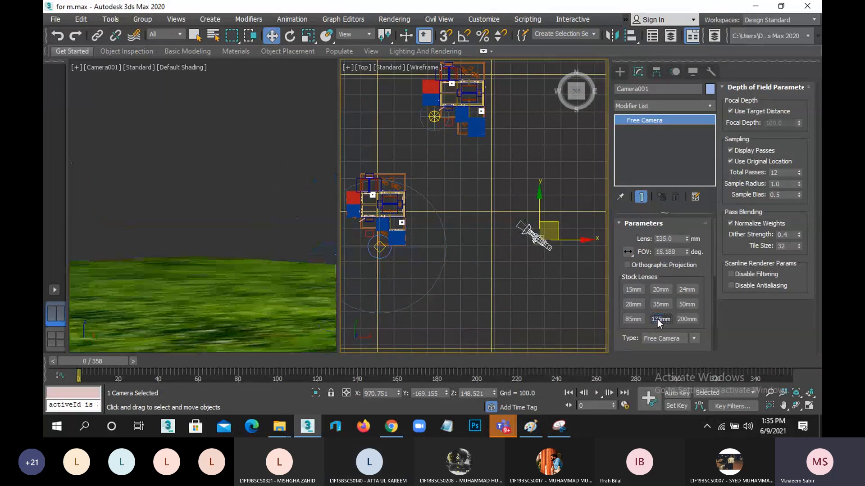
scroll(504, 217, up, 5)
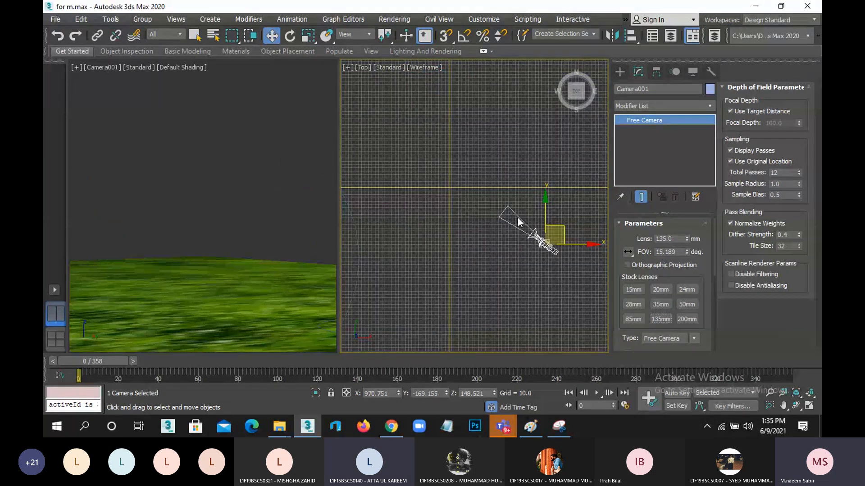
click(683, 319)
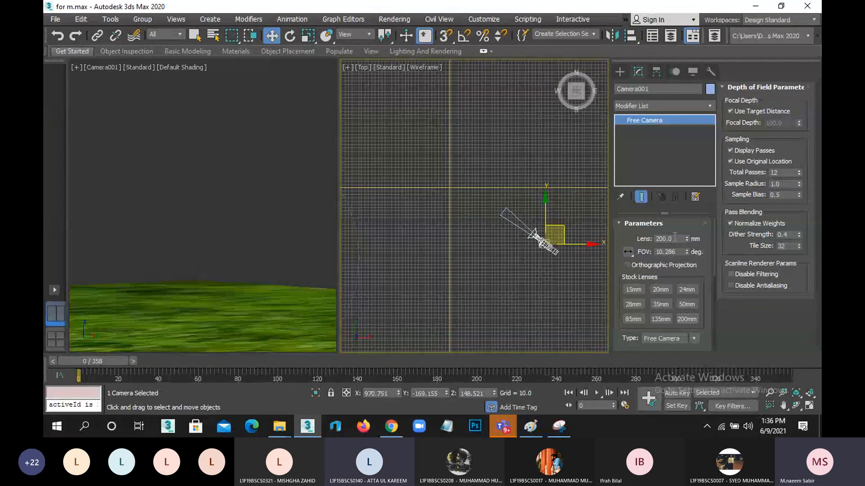
Step: Set the free camera's lens to 40 mm and switch it to the 20 mm stock lens
drag(673, 239, 603, 243)
text(40)
key(Return)
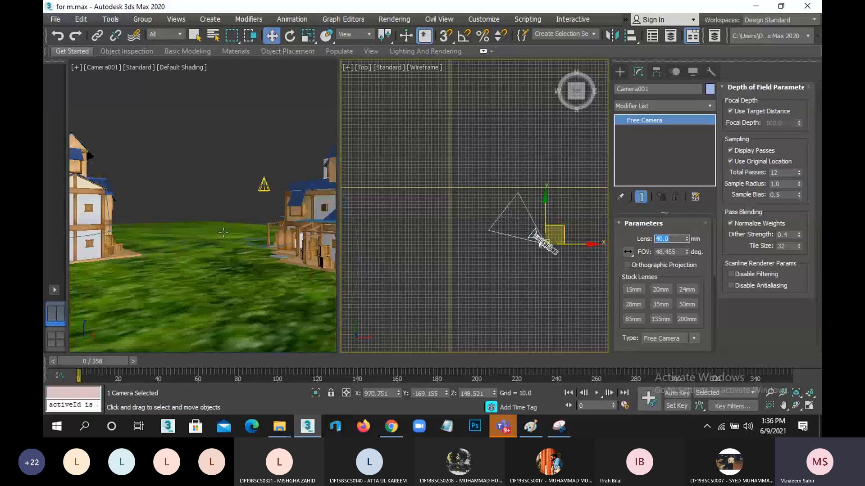
click(656, 291)
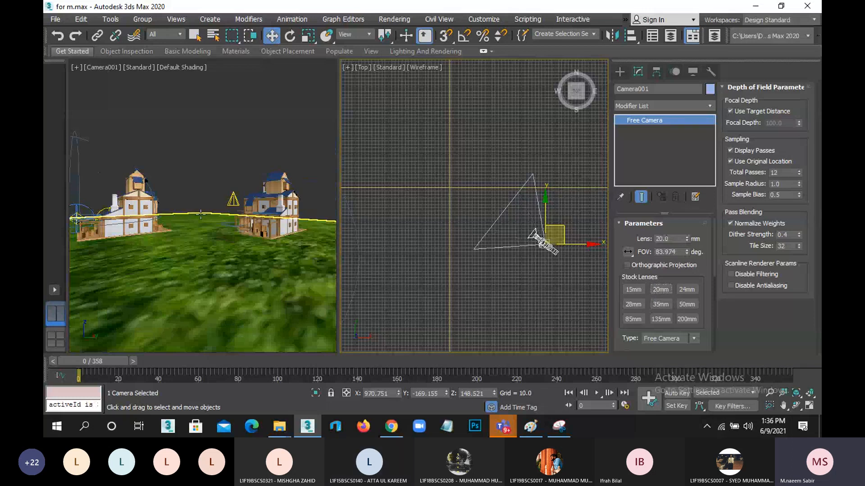
Step: Try the 15 mm stock lens on the free camera, set its lens to 40 mm and deselect it
scroll(520, 174, down, 3)
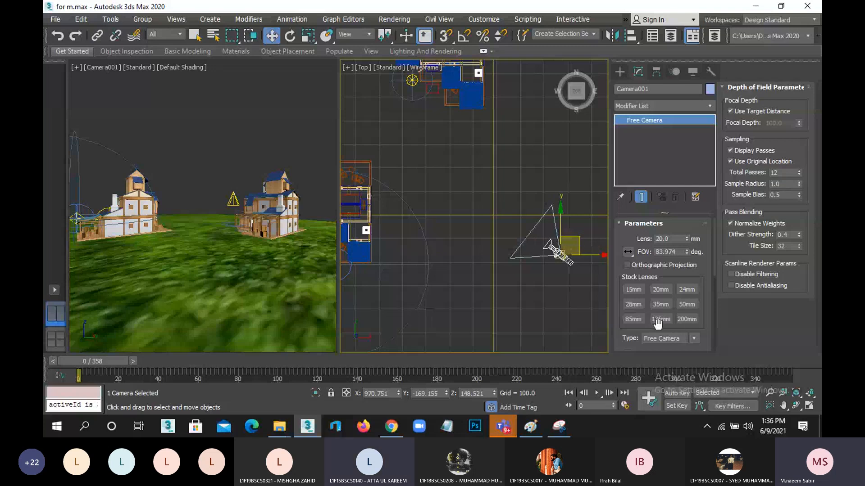
click(633, 290)
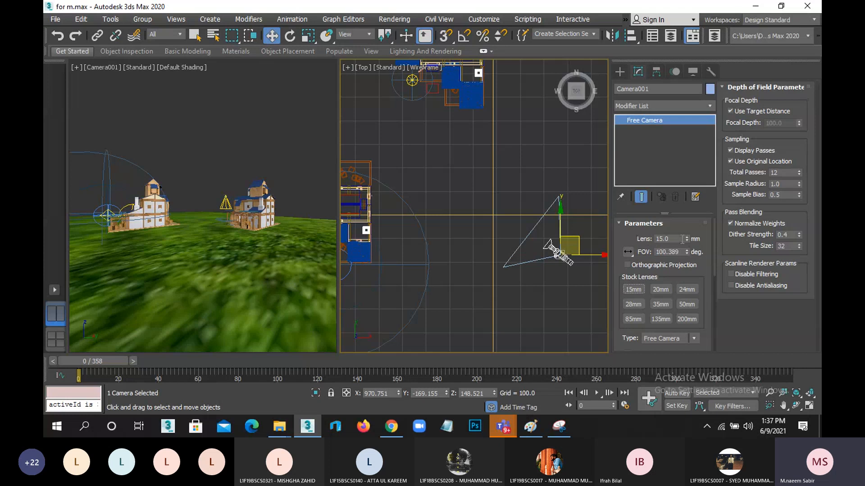
click(662, 238)
text(40)
key(Return)
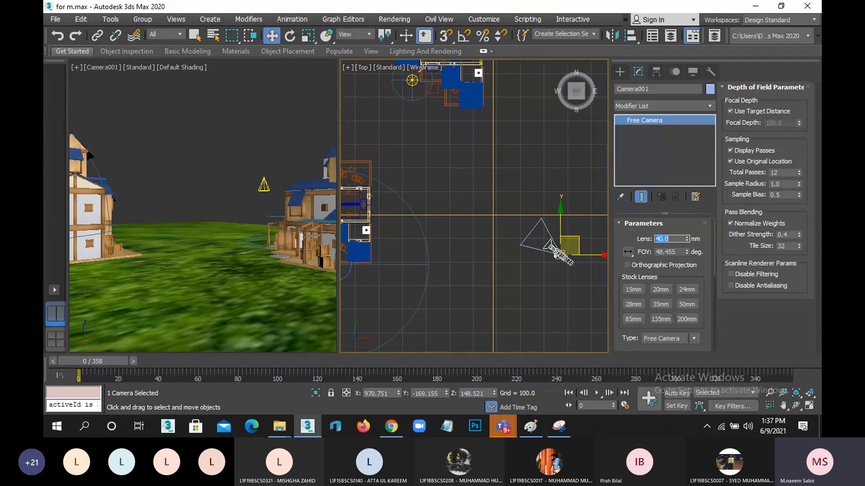
click(421, 141)
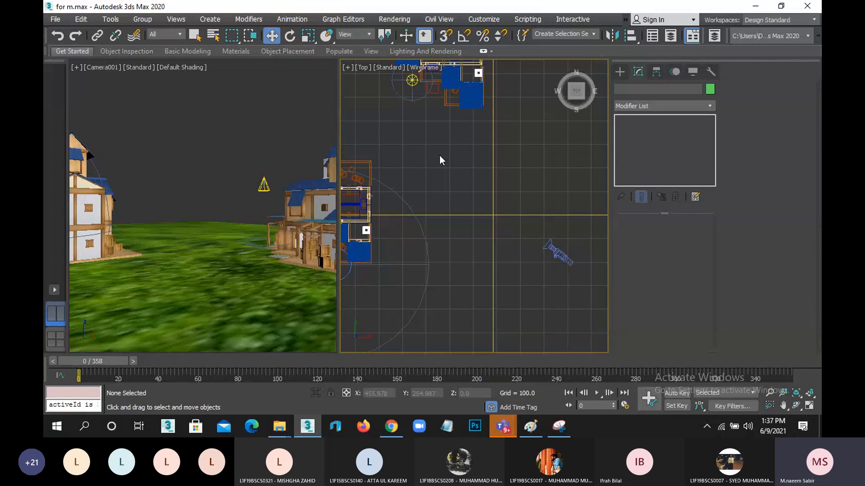
Step: Switch to Snipping Tool and capture the viewport navigation controls shown while the Top view is active
click(555, 434)
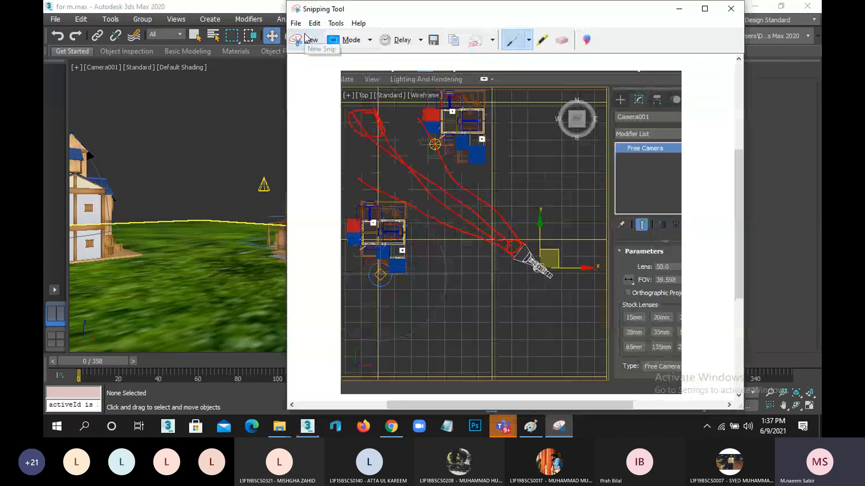
click(305, 39)
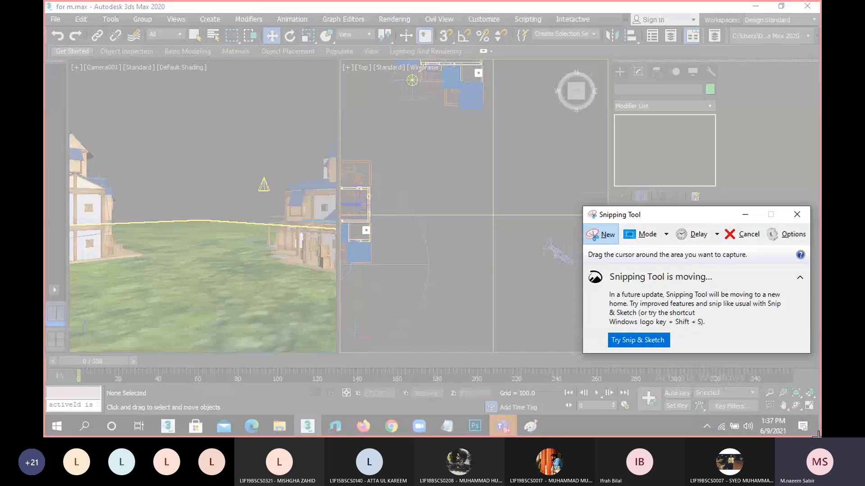
drag(818, 436, 340, 43)
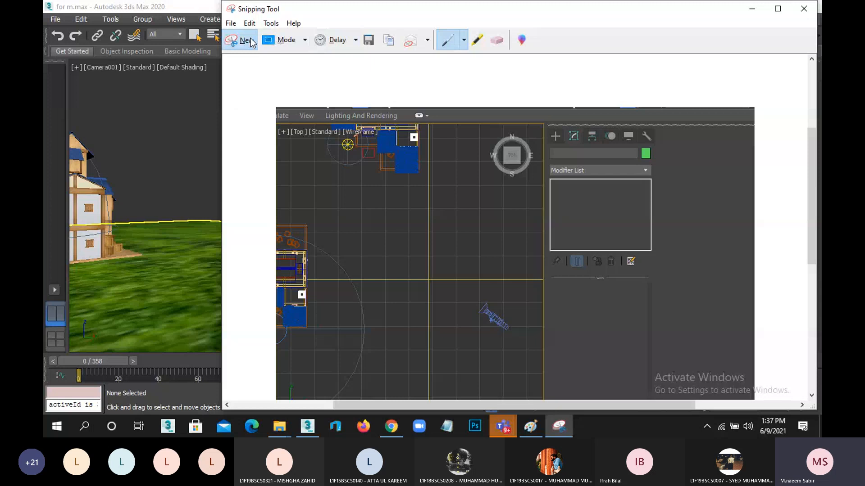
click(251, 43)
drag(711, 436, 821, 349)
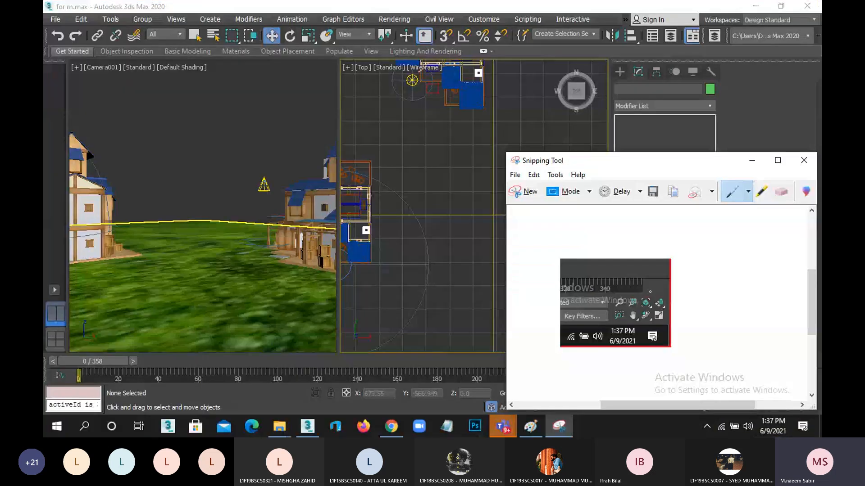
Step: Circle the group of navigation controls on the snip and draw red pointer lines from the individual tools
mouse_move(650, 292)
mouse_down()
mouse_move(683, 302)
mouse_move(649, 329)
mouse_move(603, 311)
mouse_move(653, 287)
mouse_up()
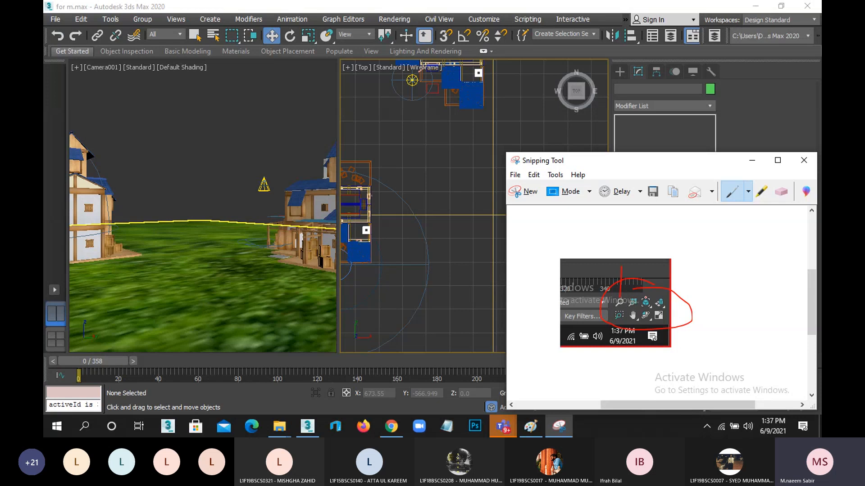
drag(647, 300, 649, 249)
drag(670, 316, 750, 316)
drag(649, 317, 649, 388)
drag(634, 325, 625, 388)
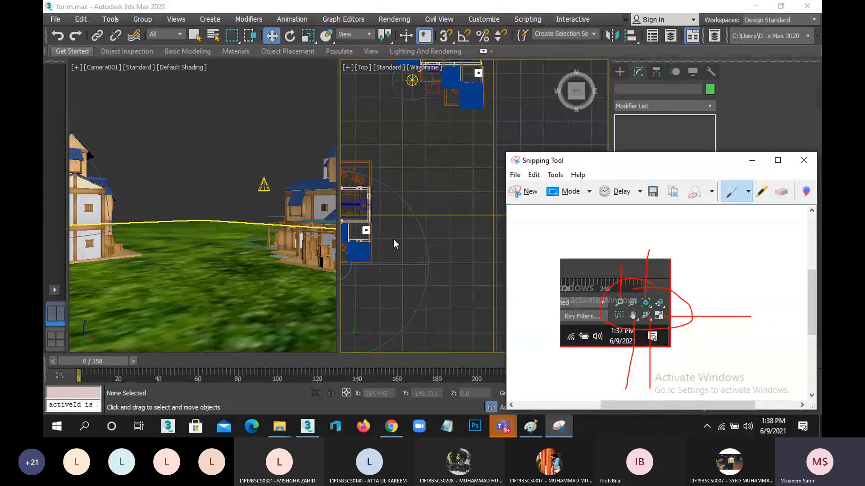
Step: Activate the camera view in 3ds Max, capture its navigation controls in a new snip and circle them in red
click(203, 120)
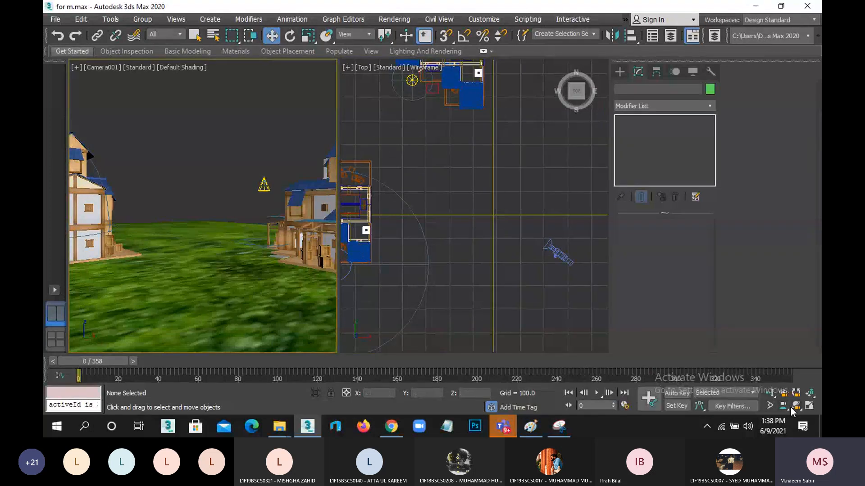
click(559, 426)
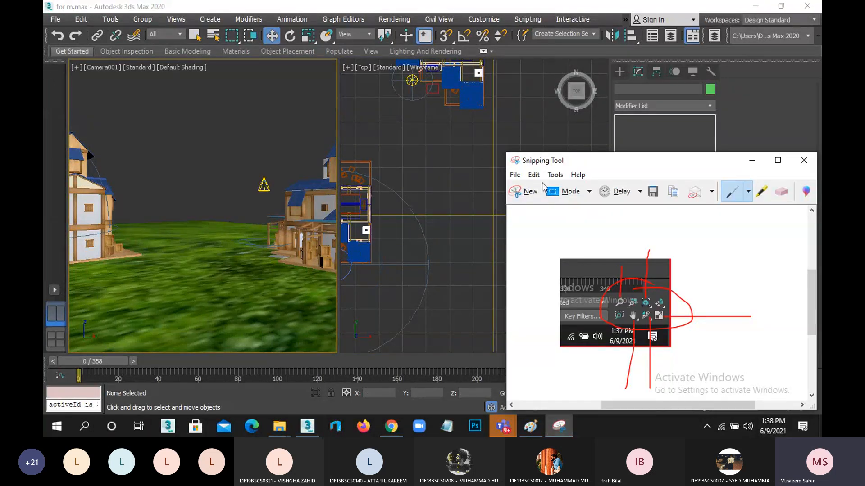
click(521, 185)
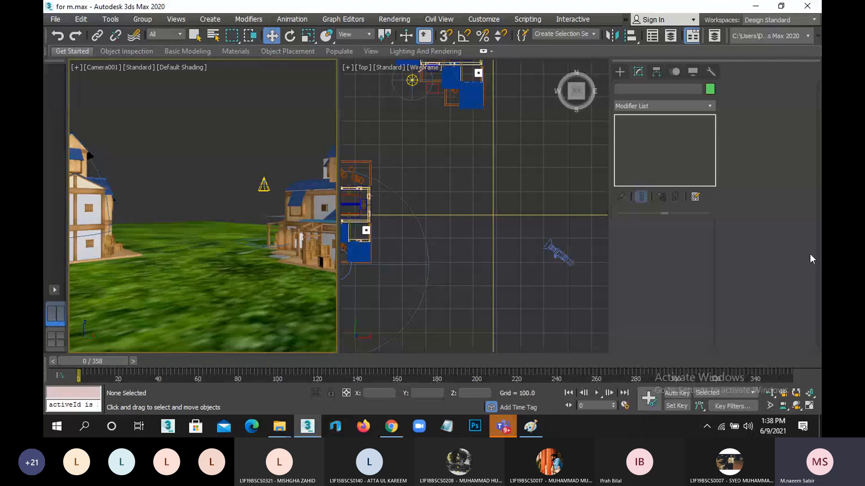
drag(652, 369, 819, 435)
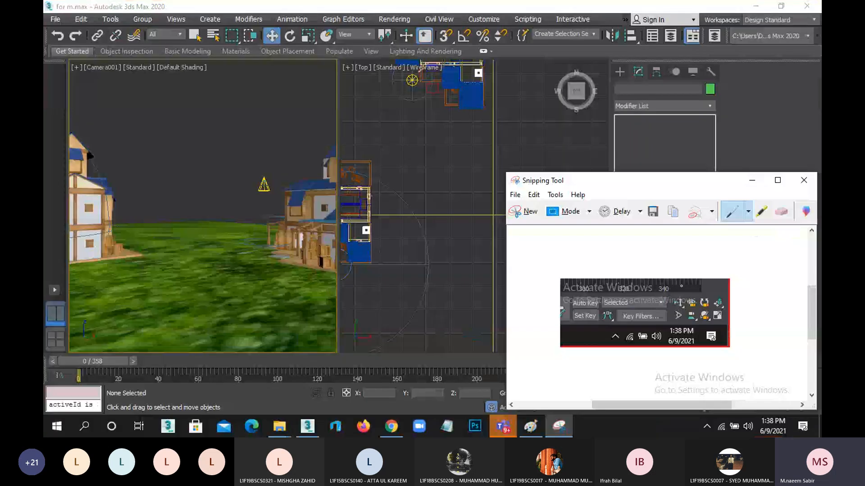
mouse_move(681, 287)
mouse_down()
mouse_move(729, 315)
mouse_move(676, 334)
mouse_move(665, 317)
mouse_move(682, 293)
mouse_up()
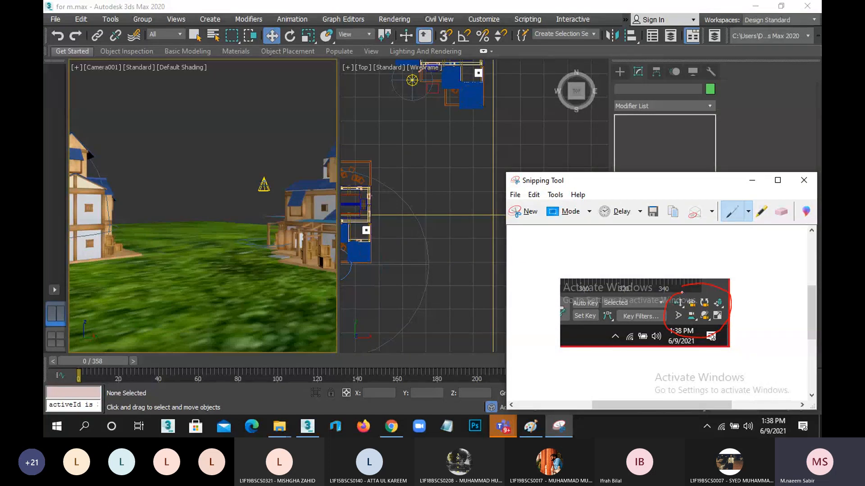
Step: Frame both houses and the camera in the Top view, and use Dolly Camera to move the free camera slightly toward the houses
click(425, 136)
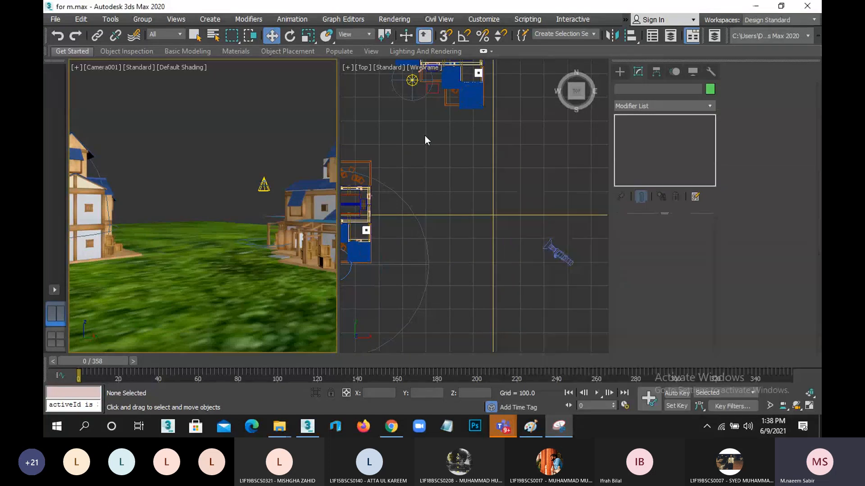
scroll(459, 177, down, 2)
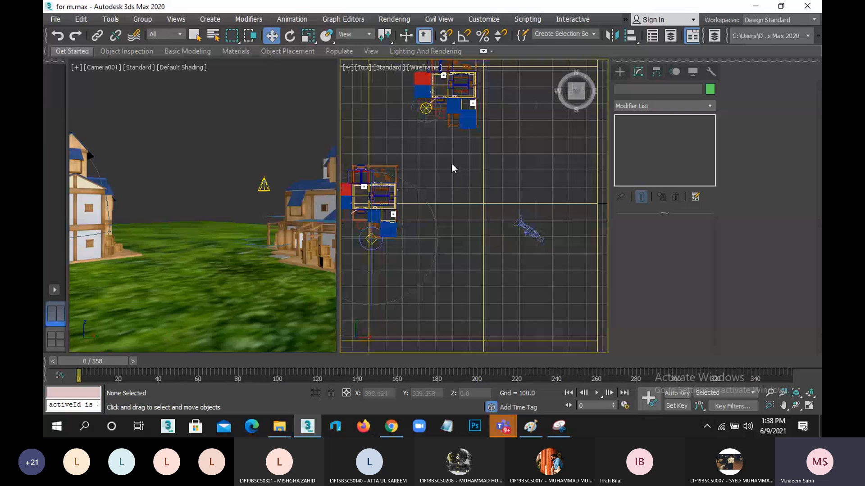
middle_drag(476, 175, 543, 205)
scroll(507, 198, up, 3)
scroll(507, 197, down, 3)
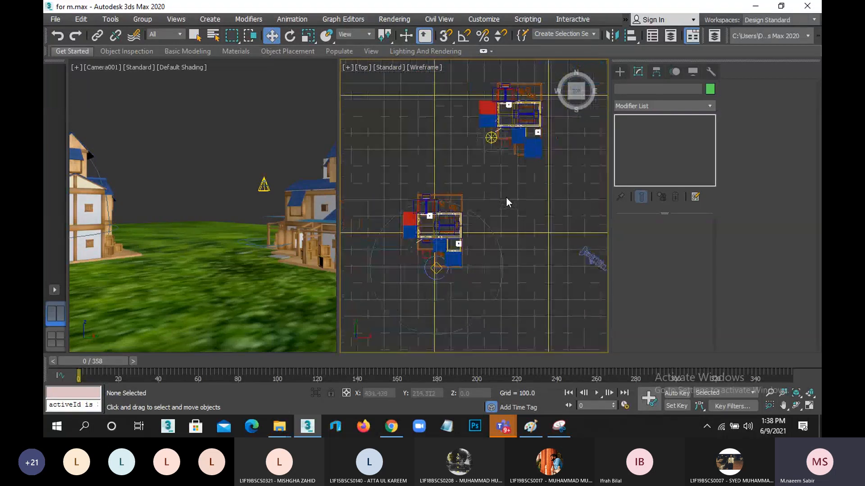
click(191, 153)
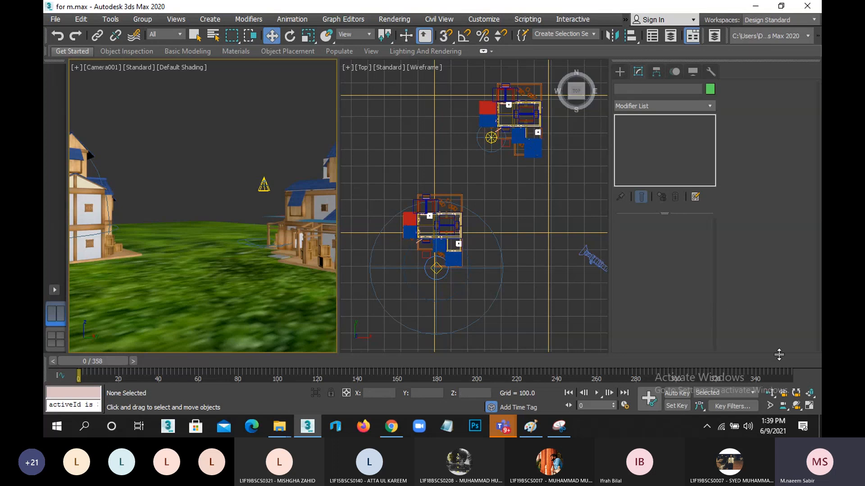
click(771, 396)
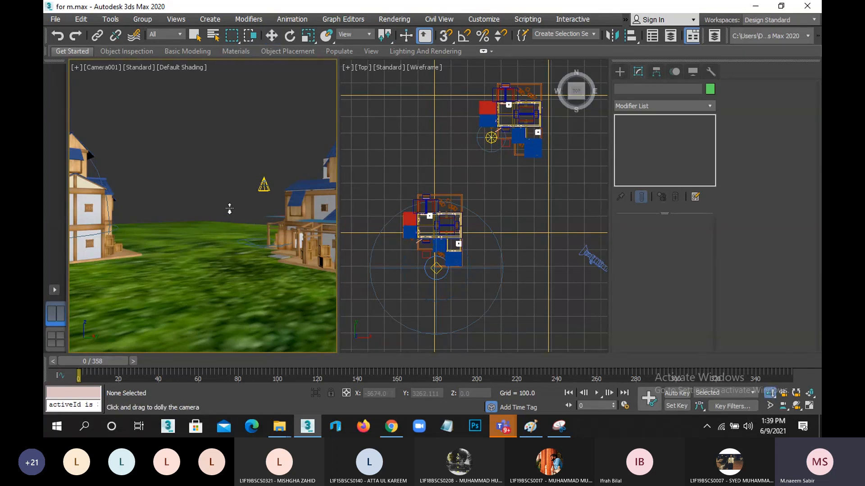
drag(229, 209, 241, 175)
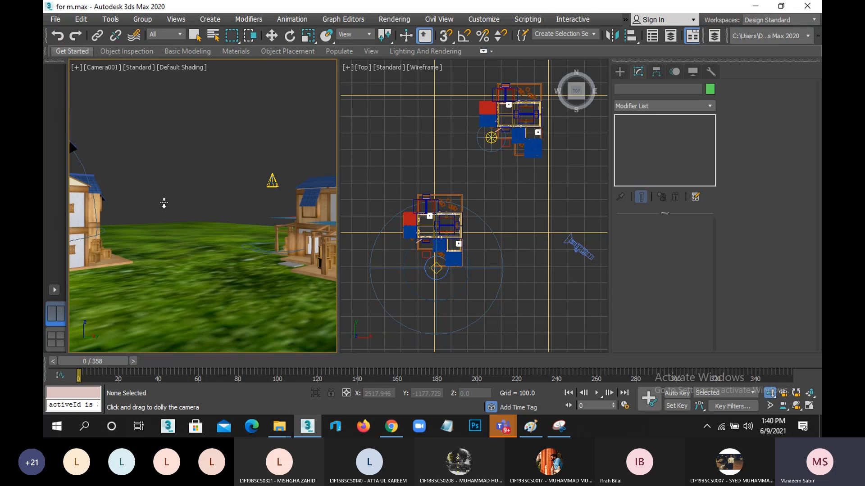
Step: Try dollying the camera far past the houses, undo that move and dolly it only a short distance forward
drag(193, 247, 216, 295)
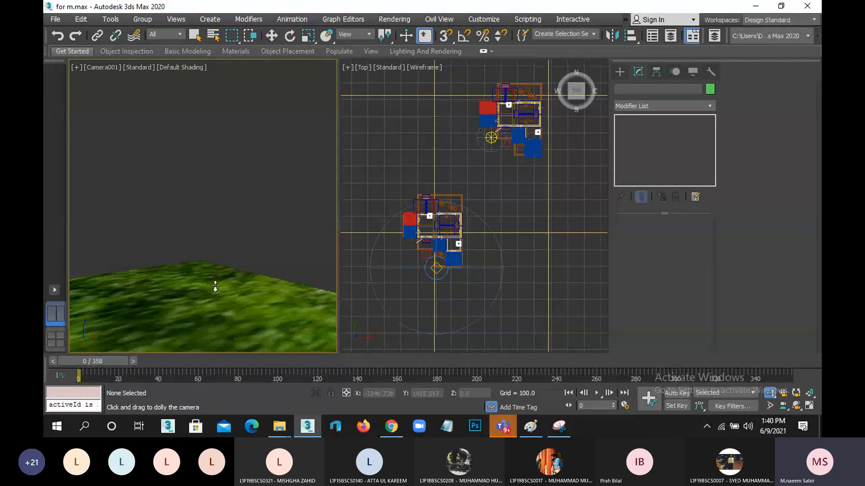
key(ctrl+z)
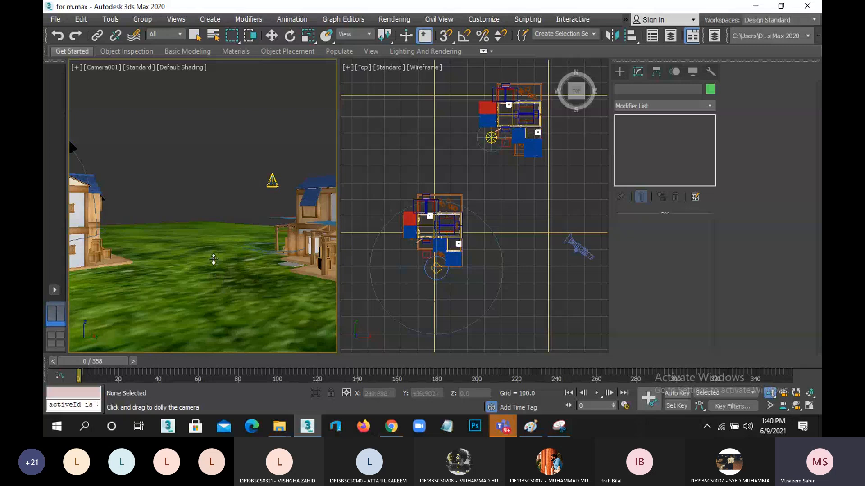
drag(233, 281, 244, 226)
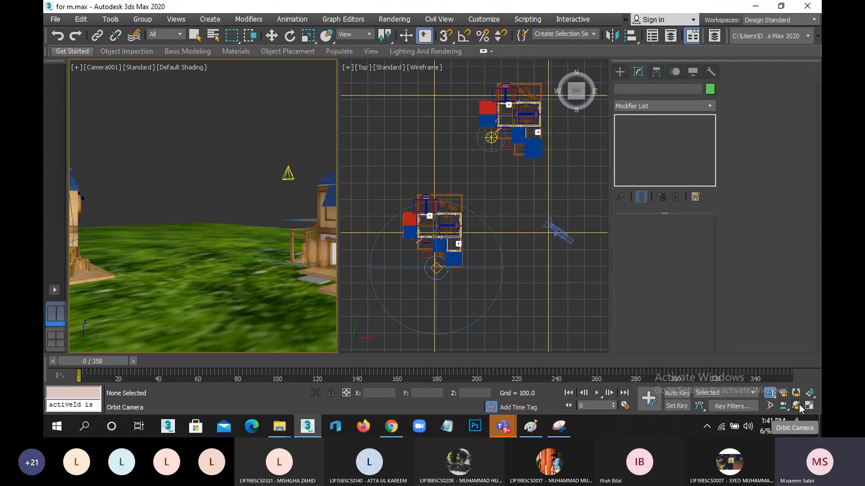
Step: Try Orbit Camera on the free camera, undo the orbits and switch back to the Move tool
click(798, 406)
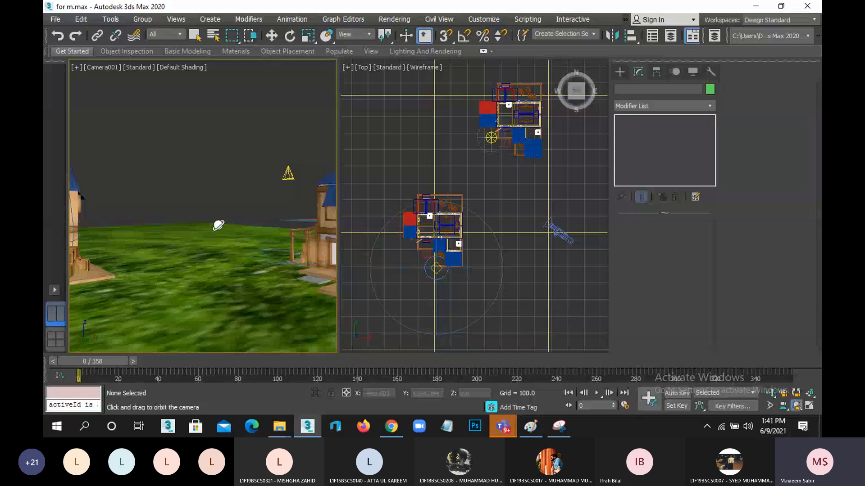
drag(199, 216, 229, 211)
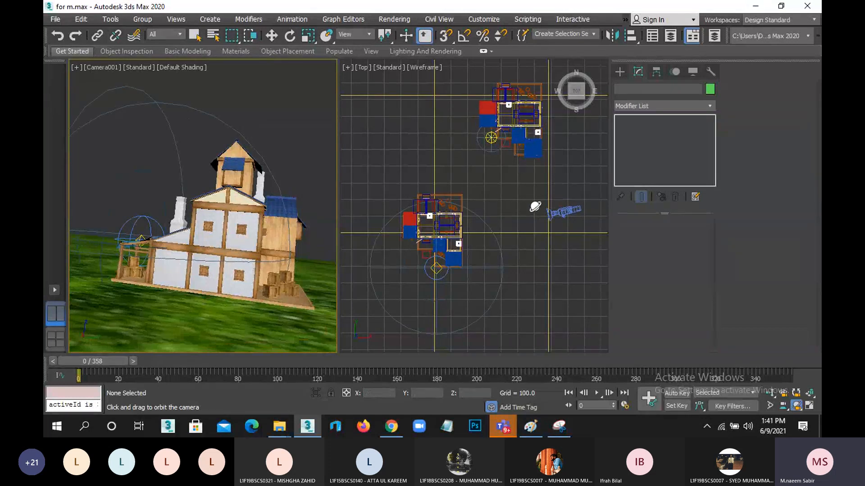
drag(189, 261, 153, 273)
key(ctrl+z)
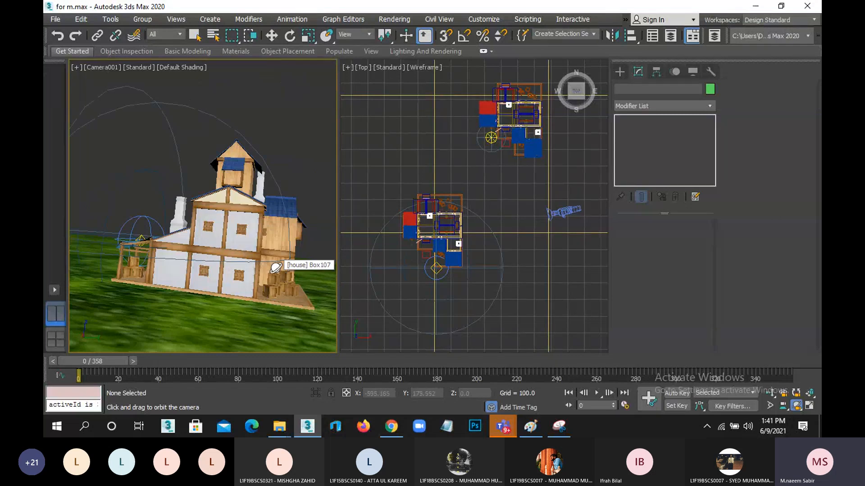
key(ctrl+y)
key(w)
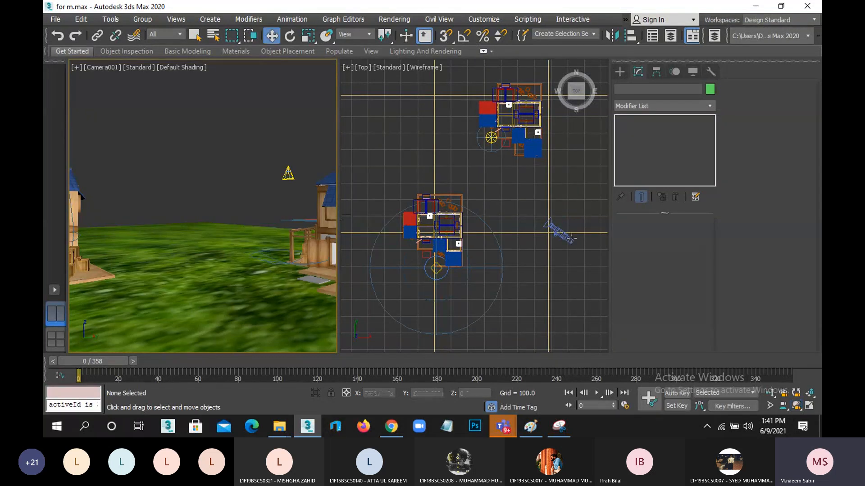
Step: Select the free camera in the Top view and bring up the camera sketch in Paint
click(558, 232)
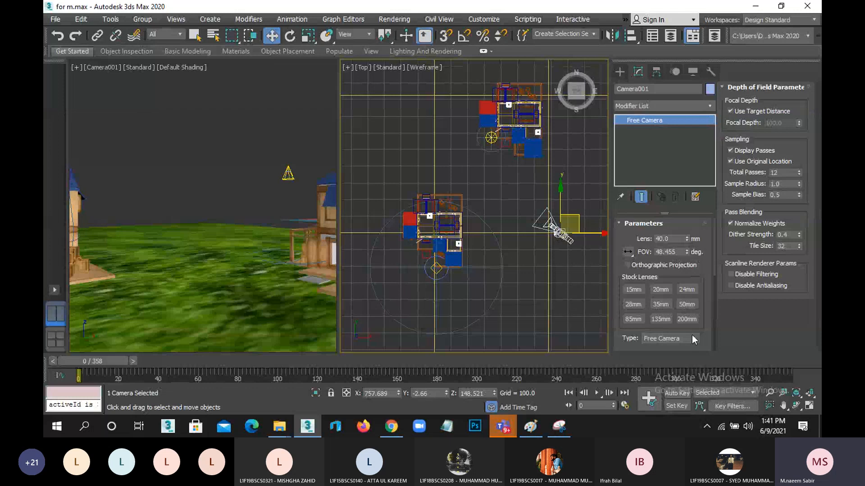
mouse_move(531, 426)
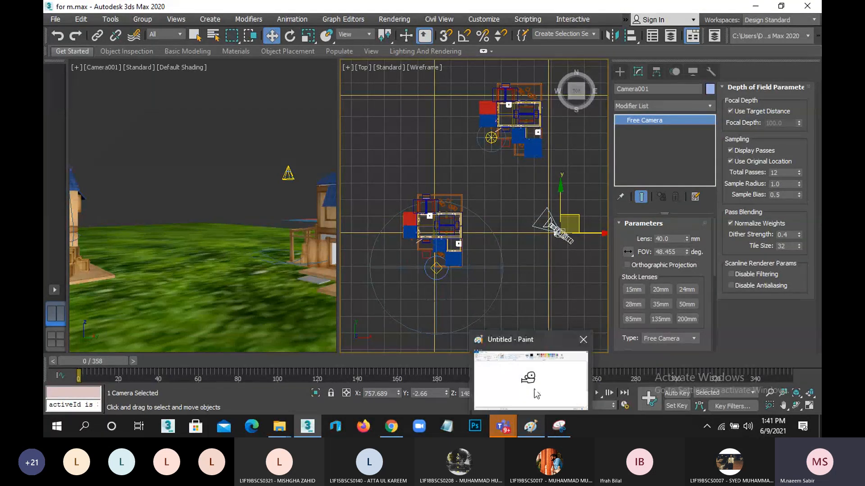
click(534, 388)
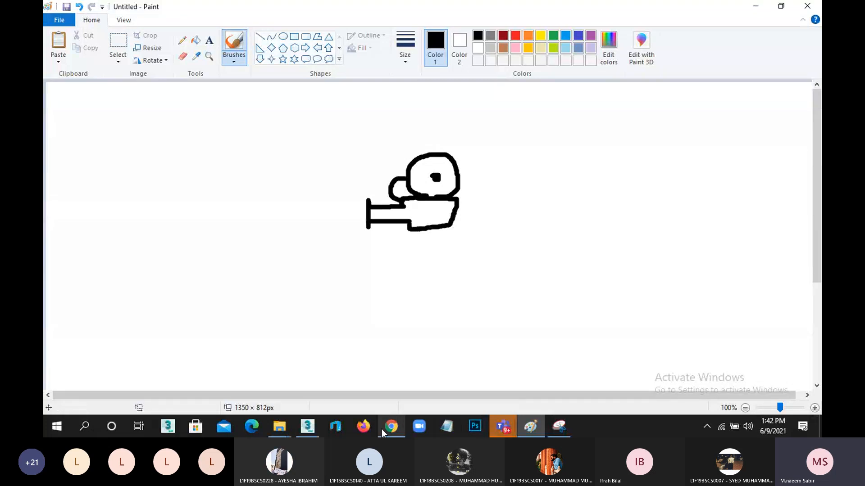
Step: Switch to Chrome, open Previous Attendance in the UCP Teacher Portal and return to the Class Attendance page
mouse_move(382, 429)
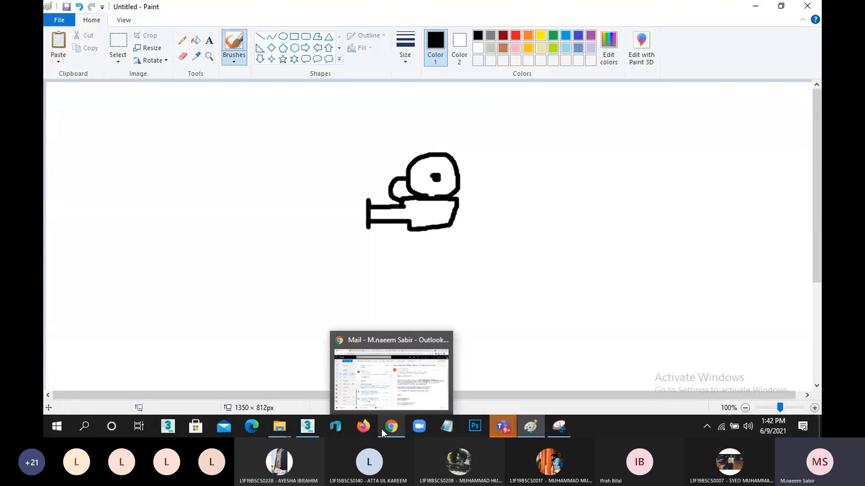
click(392, 380)
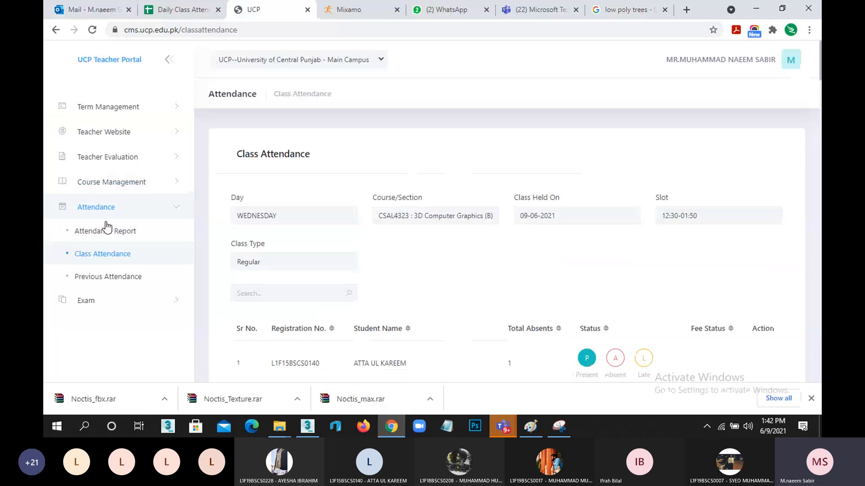
click(109, 282)
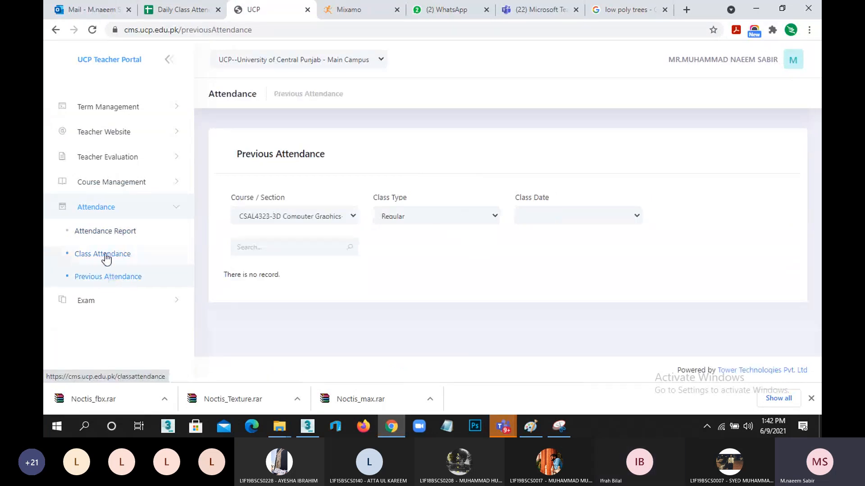
click(106, 258)
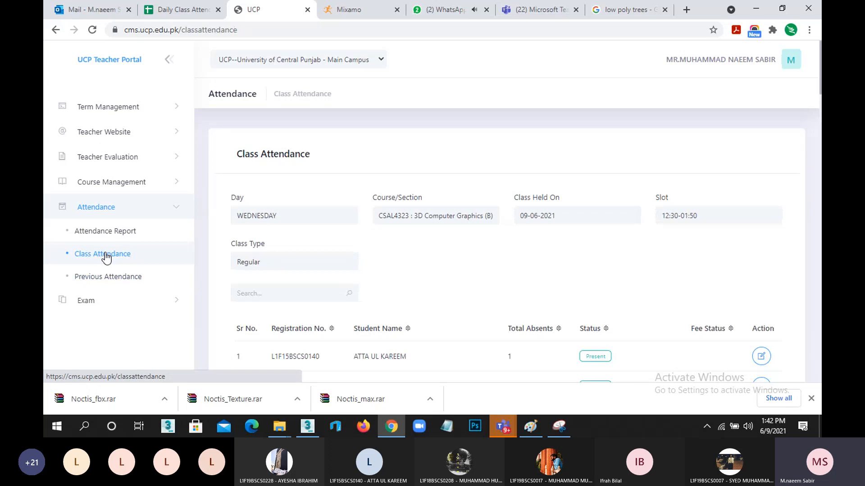
Step: Change the attendance of the student in row 14 to Present and save the update
scroll(494, 286, down, 3)
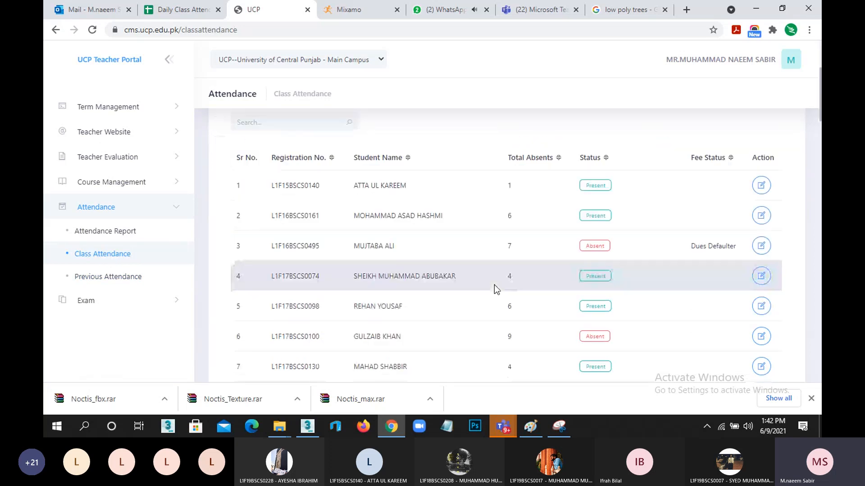
scroll(494, 288, down, 5)
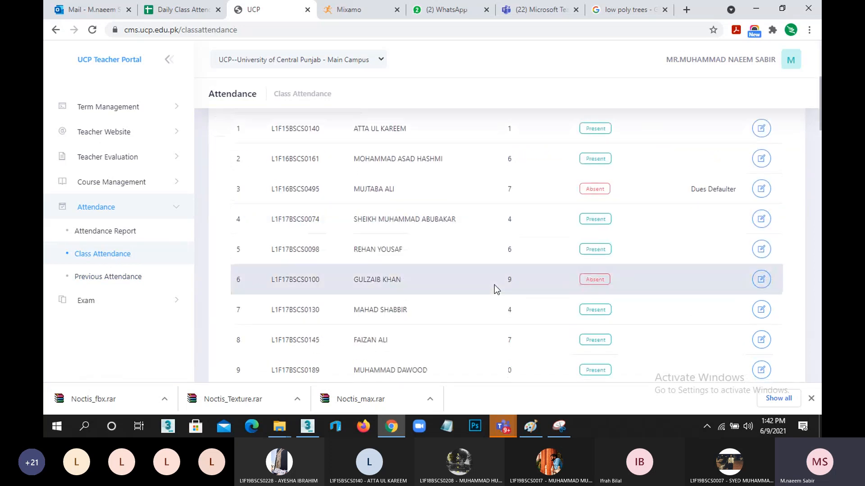
scroll(494, 284, down, 1)
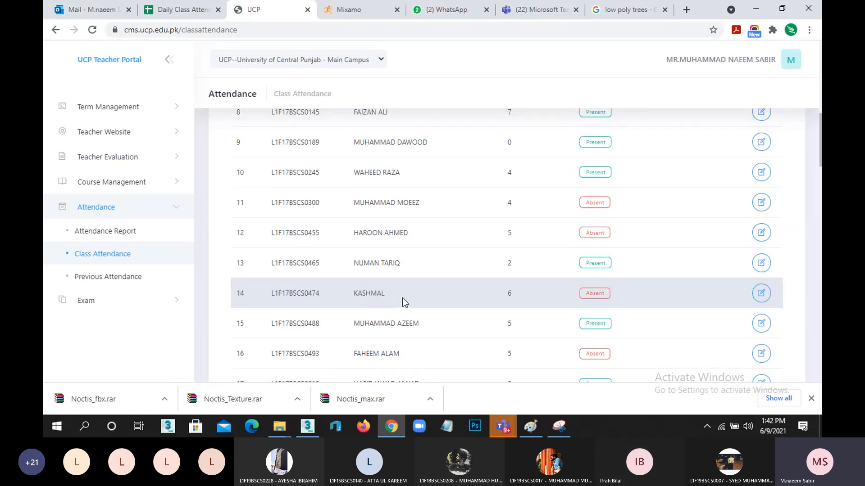
click(761, 293)
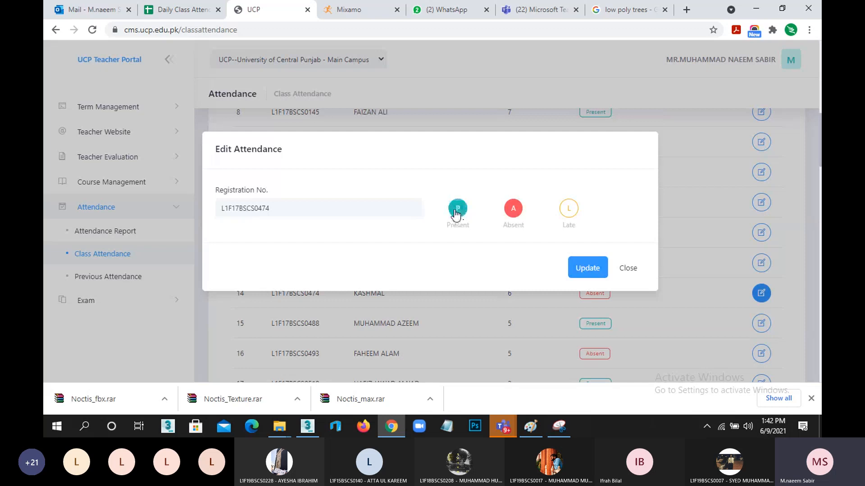
click(458, 208)
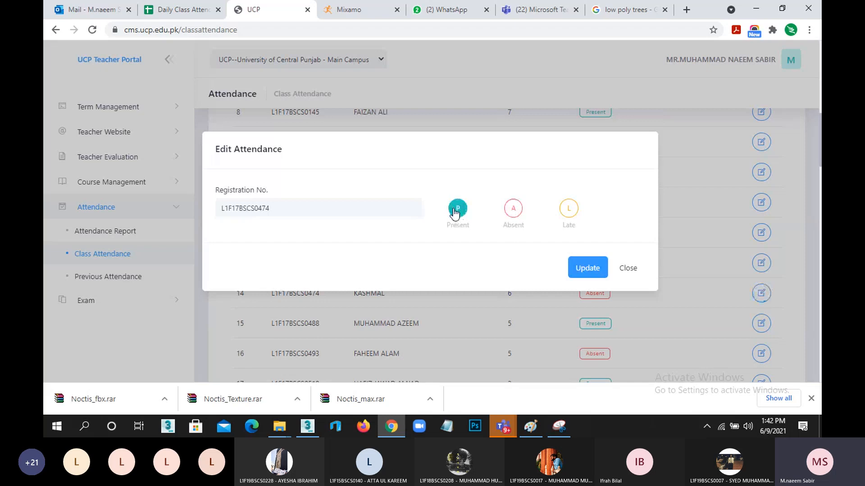
click(577, 270)
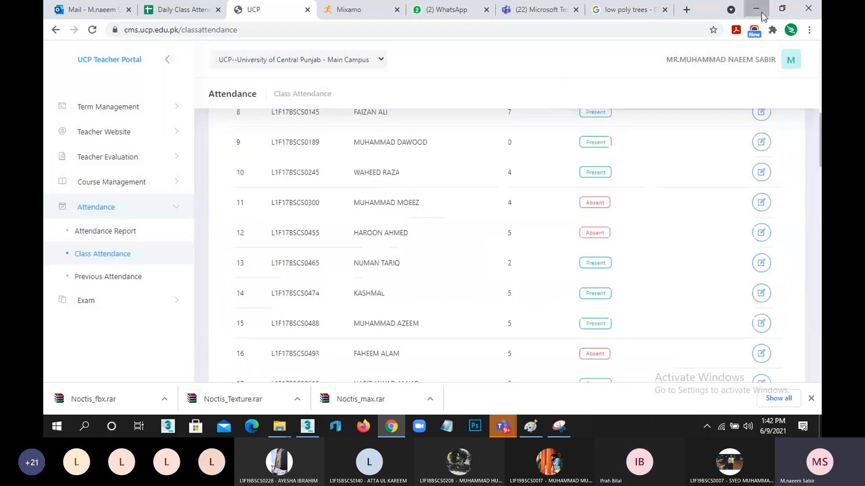
Step: Return to the Paint sketch and draw two black lines diverging from one point beneath the camera to form a view cone
click(760, 11)
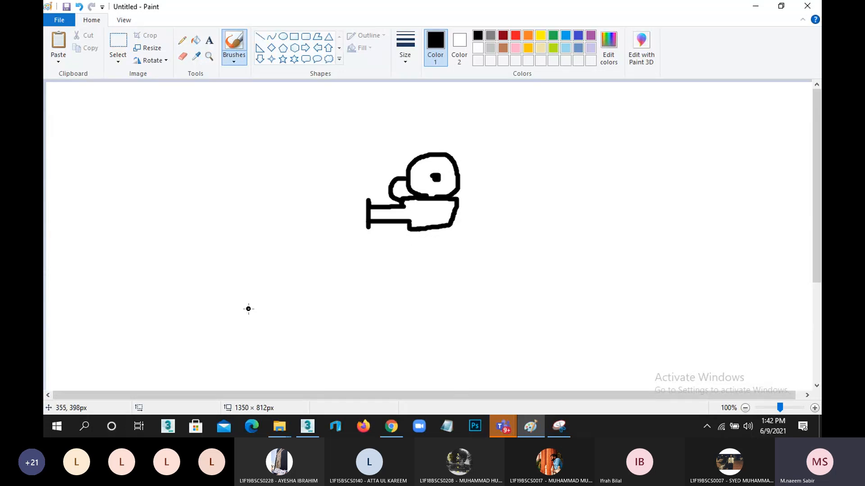
drag(248, 309, 811, 154)
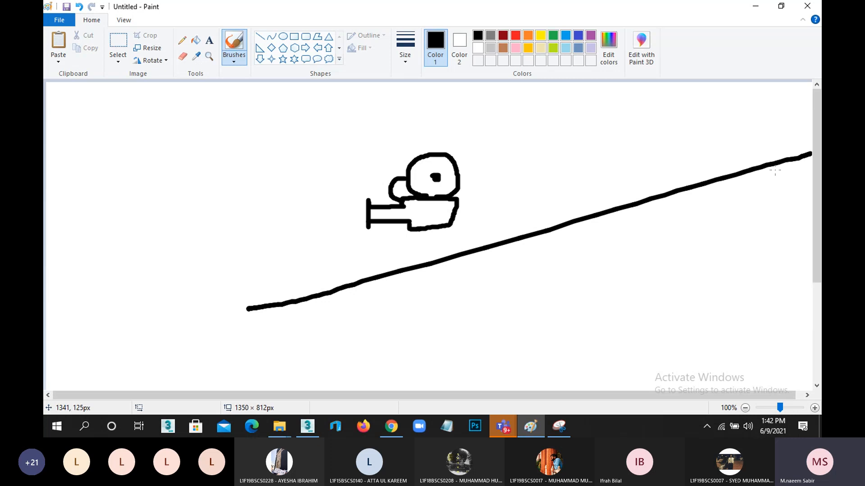
click(253, 312)
drag(286, 313, 793, 306)
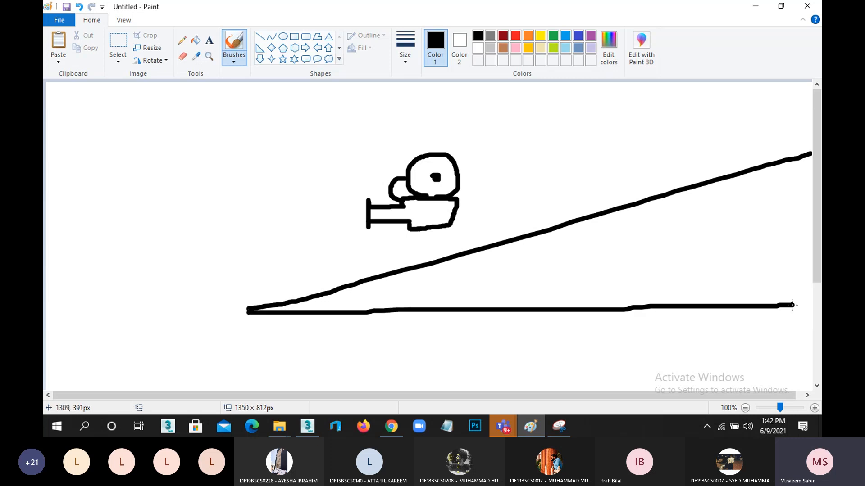
Step: Draw two slanted dark red lines across the view cone as range limits, undoing an extra stroke between them
click(503, 35)
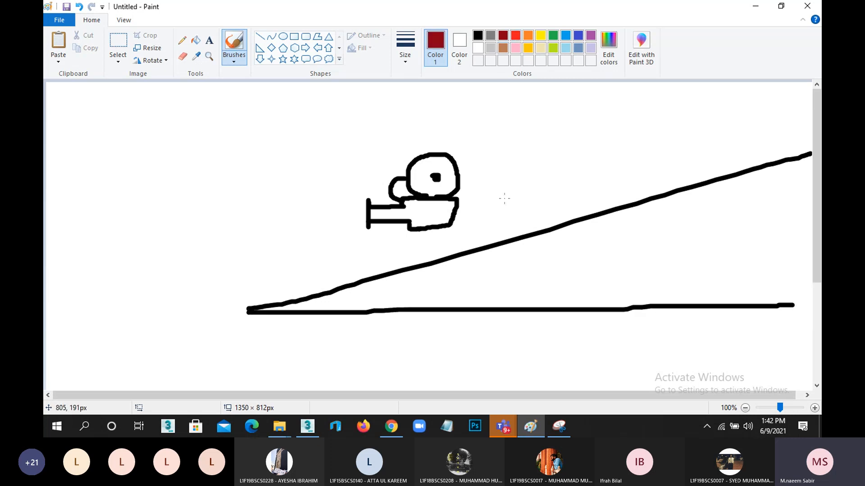
drag(511, 169, 549, 370)
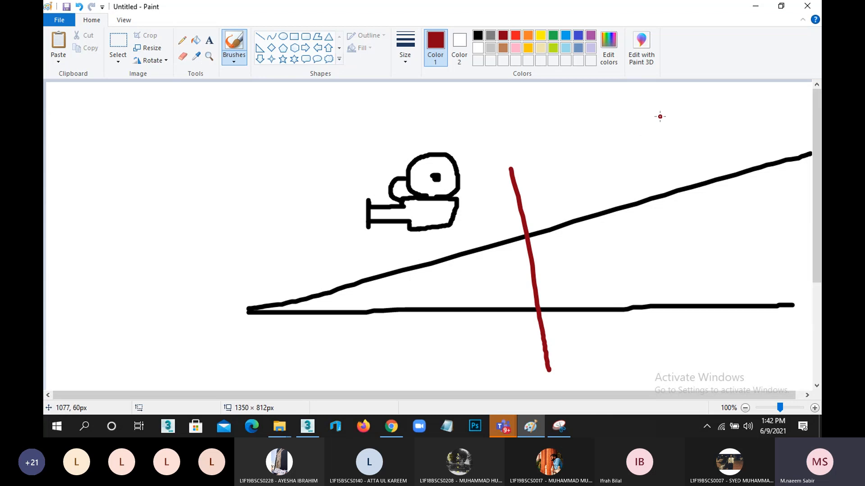
drag(660, 116, 716, 373)
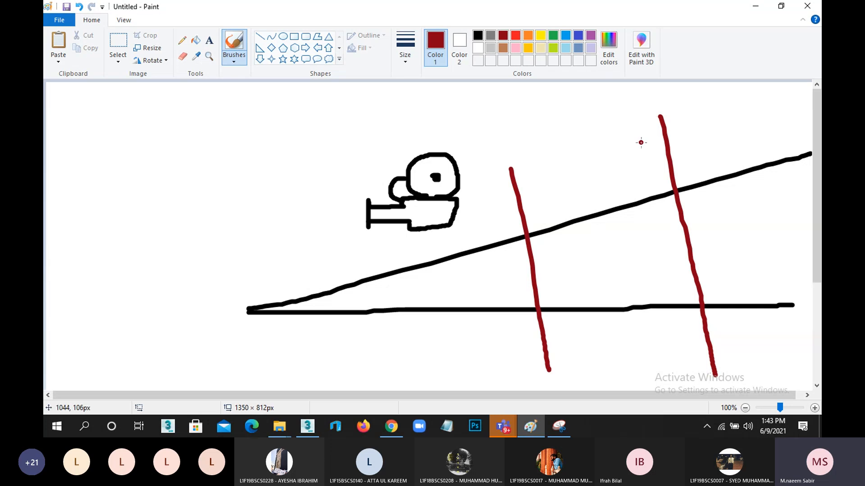
drag(642, 143, 595, 340)
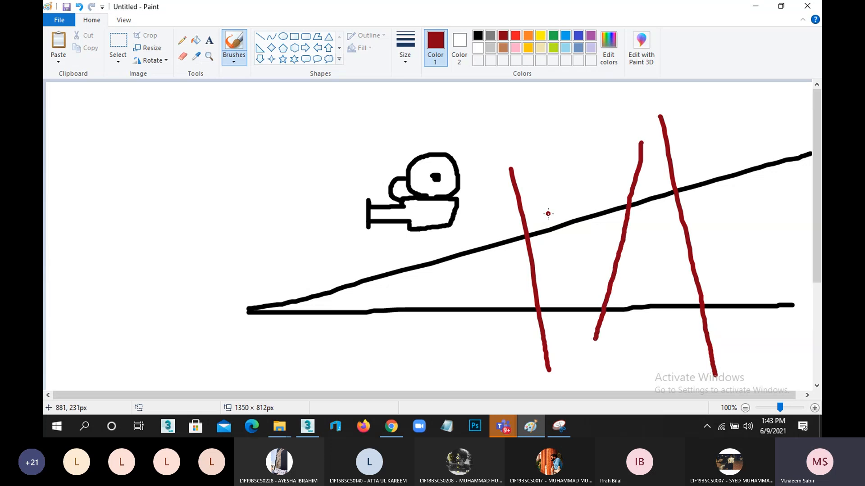
key(ctrl+z)
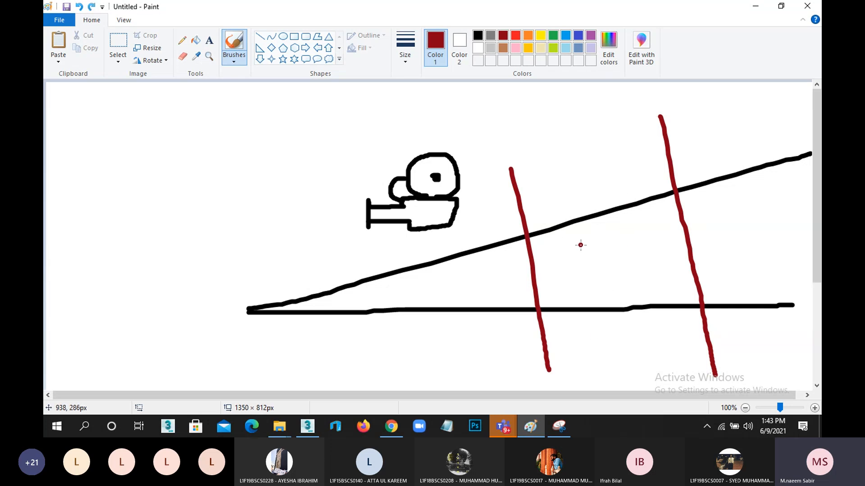
Step: Draw a dark red oval in each of the cone's three zones and a four-sided frame around the middle one
mouse_move(585, 249)
mouse_down()
mouse_move(590, 282)
mouse_move(594, 242)
mouse_move(585, 250)
mouse_up()
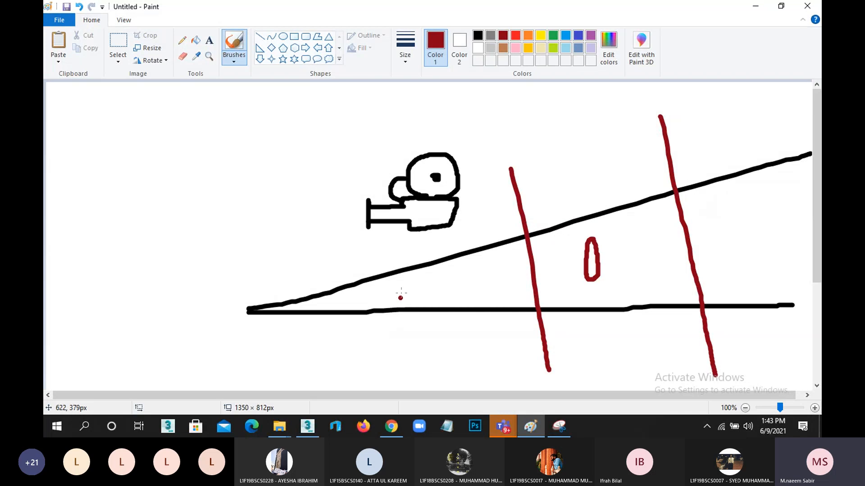
mouse_move(400, 296)
mouse_down()
mouse_move(405, 282)
mouse_move(399, 291)
mouse_up()
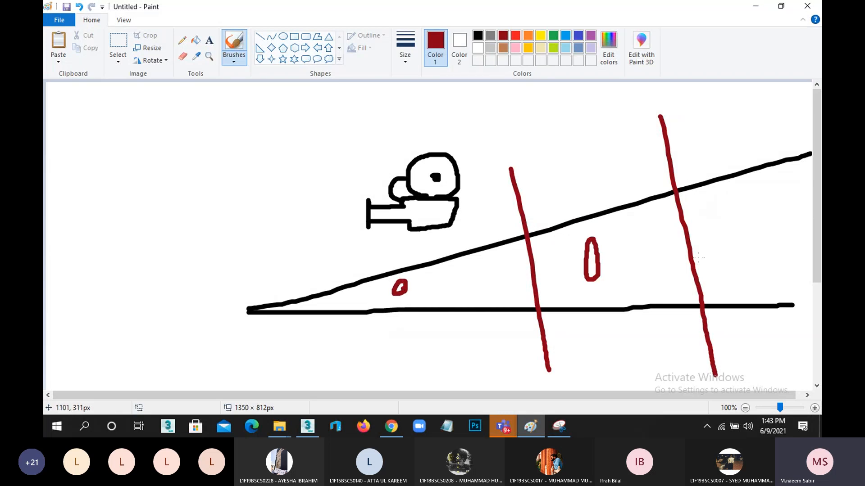
mouse_move(783, 201)
mouse_down()
mouse_move(787, 229)
mouse_move(781, 200)
mouse_up()
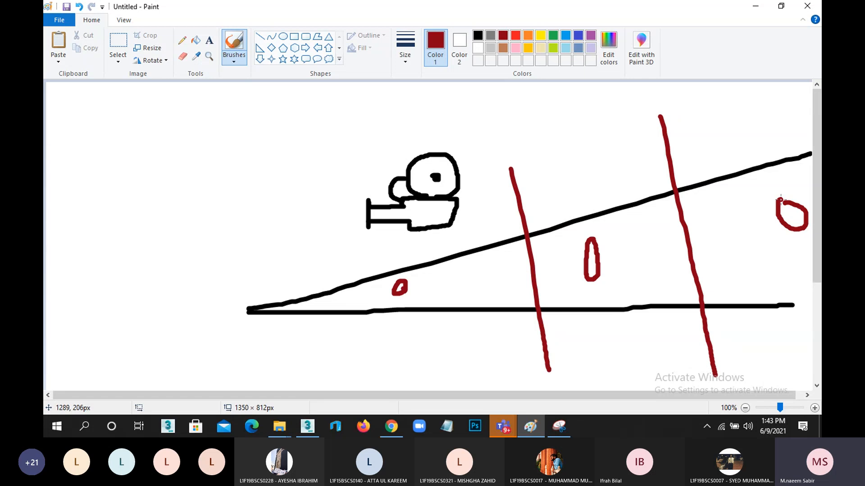
mouse_move(537, 193)
mouse_down()
mouse_move(612, 168)
mouse_move(632, 223)
mouse_move(617, 368)
mouse_move(548, 191)
mouse_up()
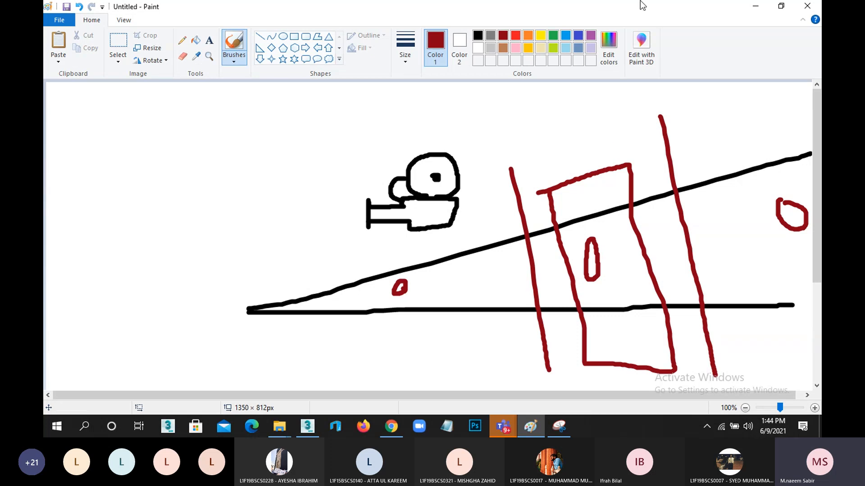
Step: Switch to 3ds Max and deselect the free camera in the Top view
key(alt+Tab)
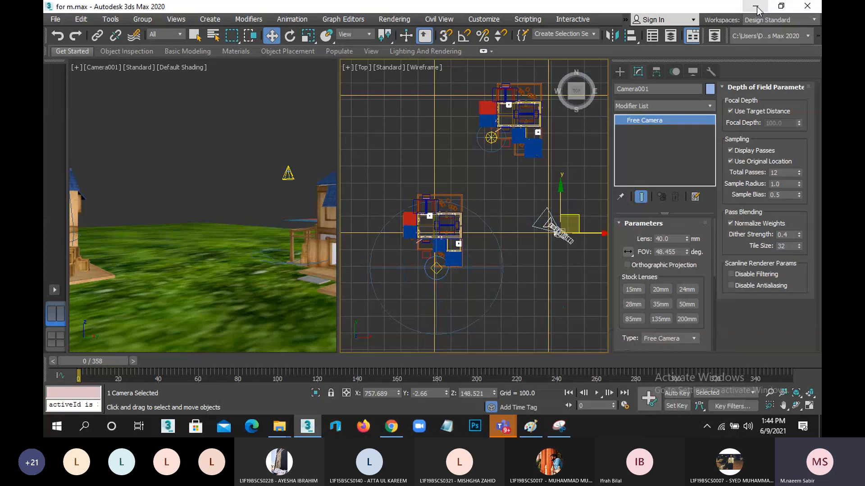
click(520, 248)
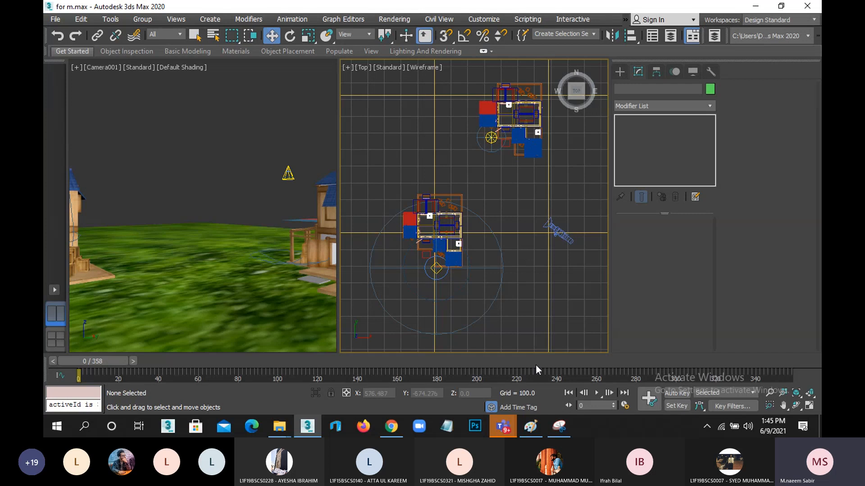
Step: Switch to the Teams meeting window and open its additional meeting actions
mouse_move(502, 430)
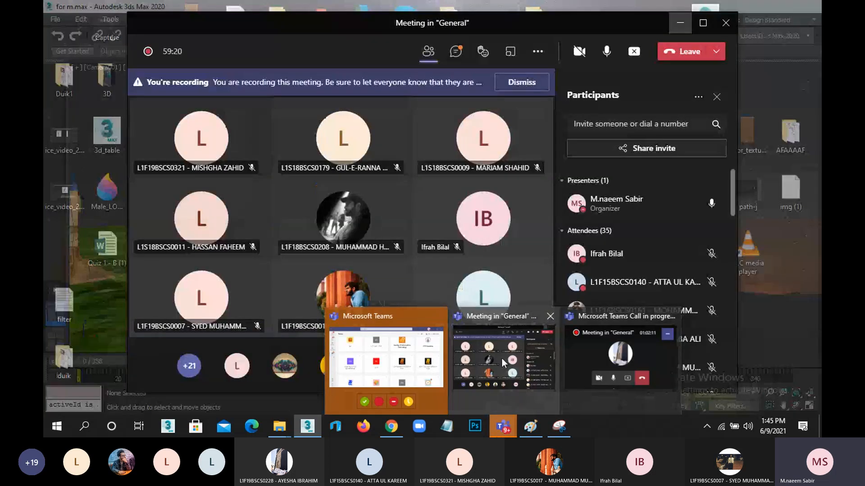
click(501, 358)
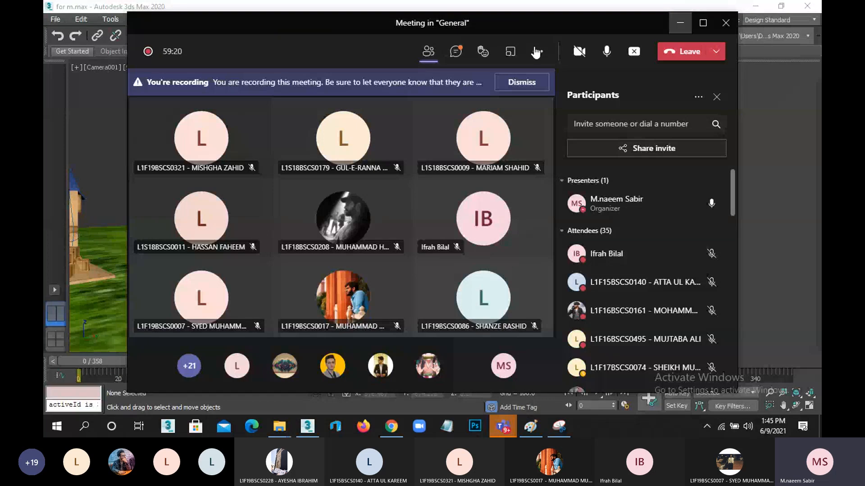
click(536, 52)
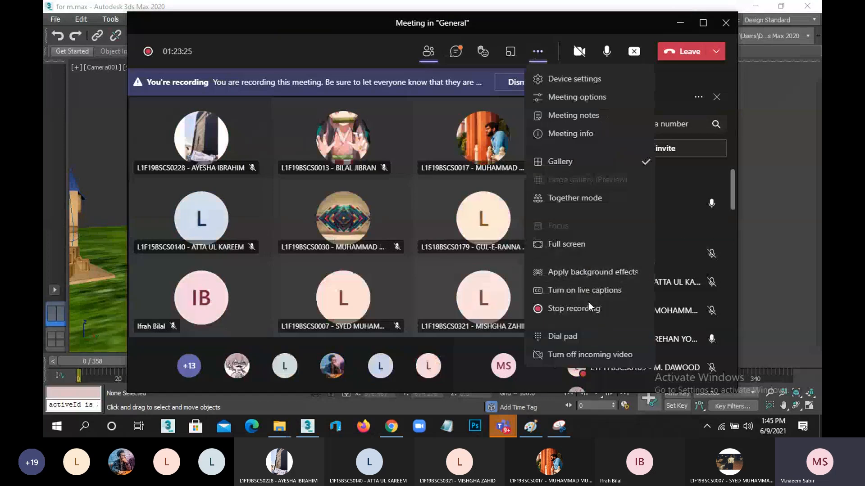